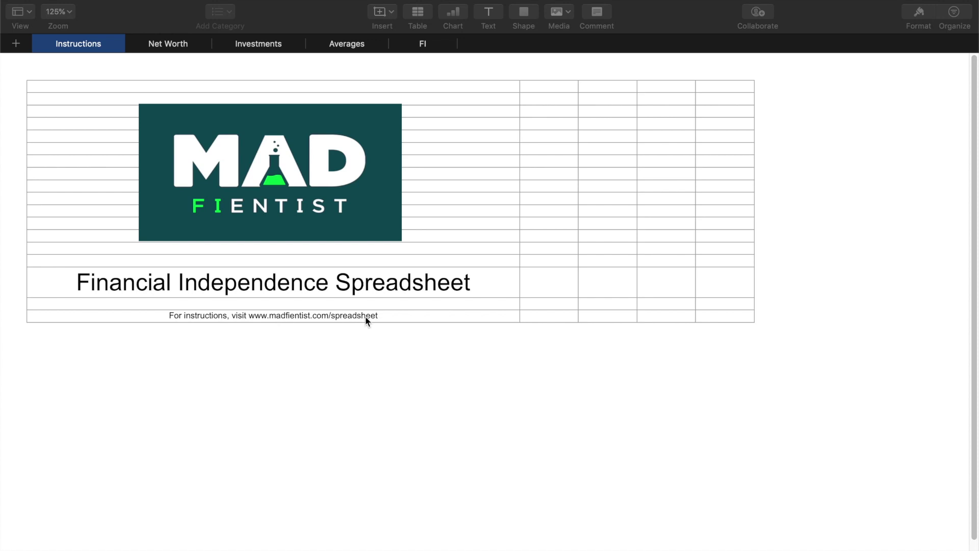
Switch to Safari to read the spreadsheet instructions for the Net Worth and Investments sheets, and return to Numbers
key(super+Tab)
key(super+Tab)
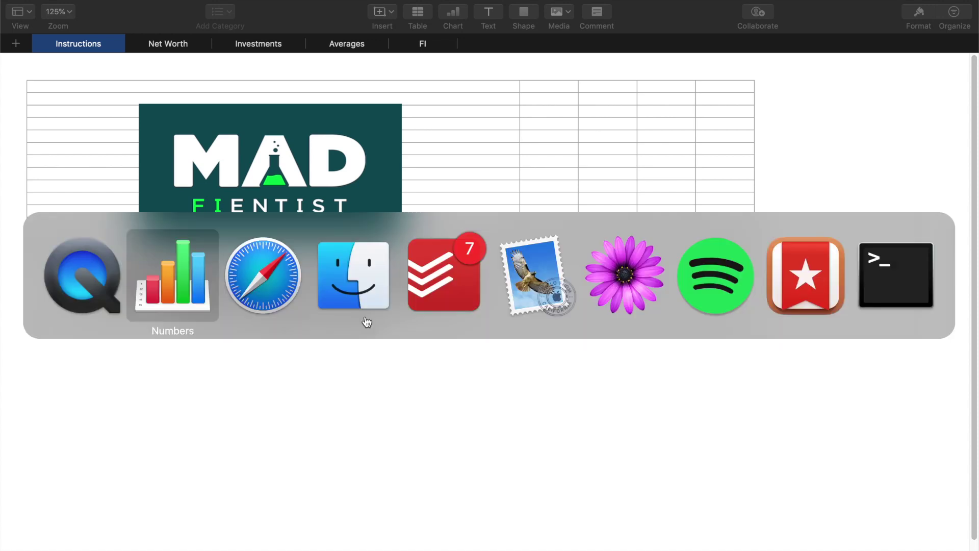
scroll(365, 321, down, 5)
scroll(365, 317, down, 15)
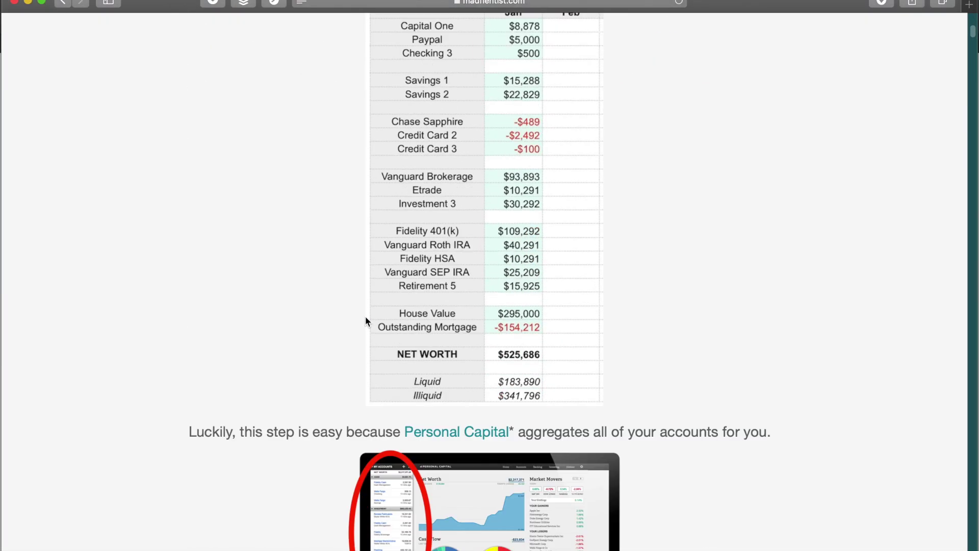
scroll(365, 316, down, 12)
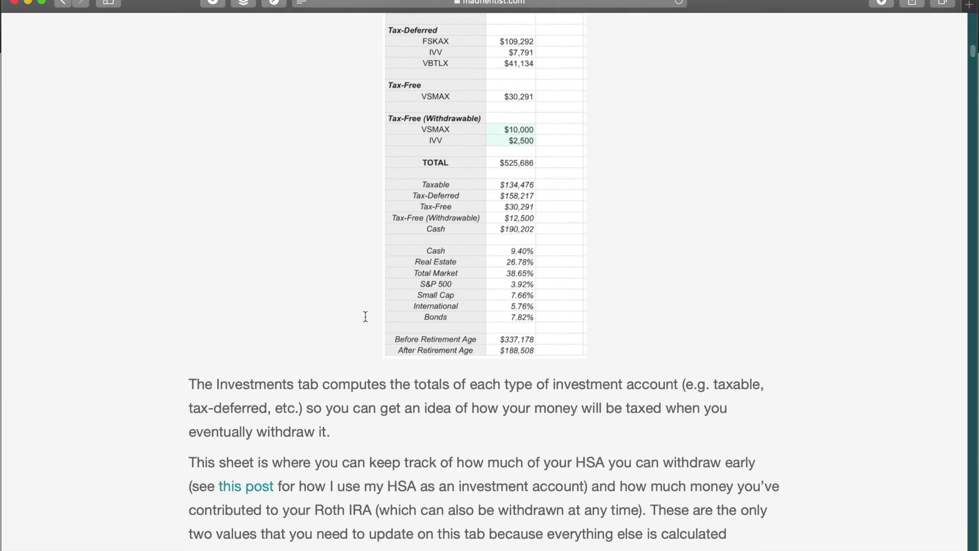
scroll(366, 316, up, 10)
scroll(365, 316, down, 12)
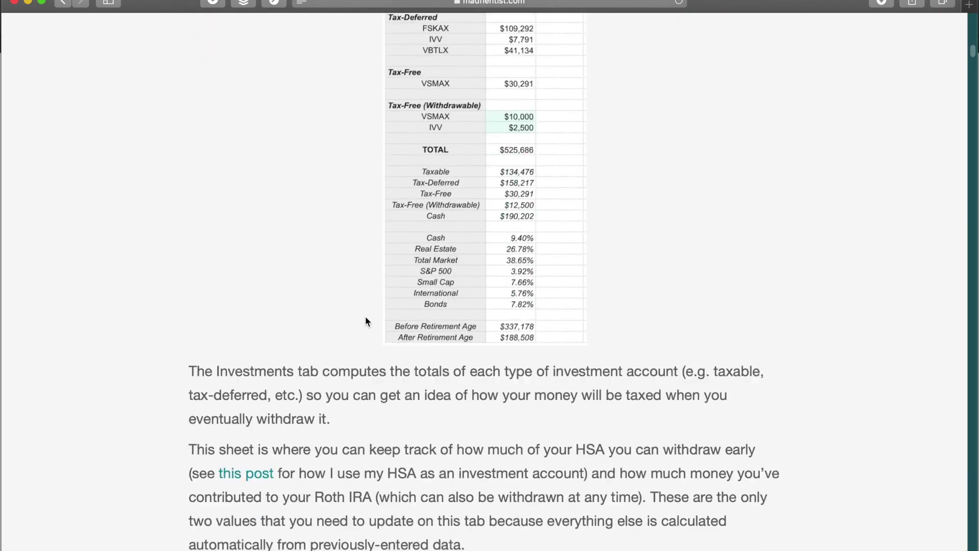
scroll(365, 316, up, 15)
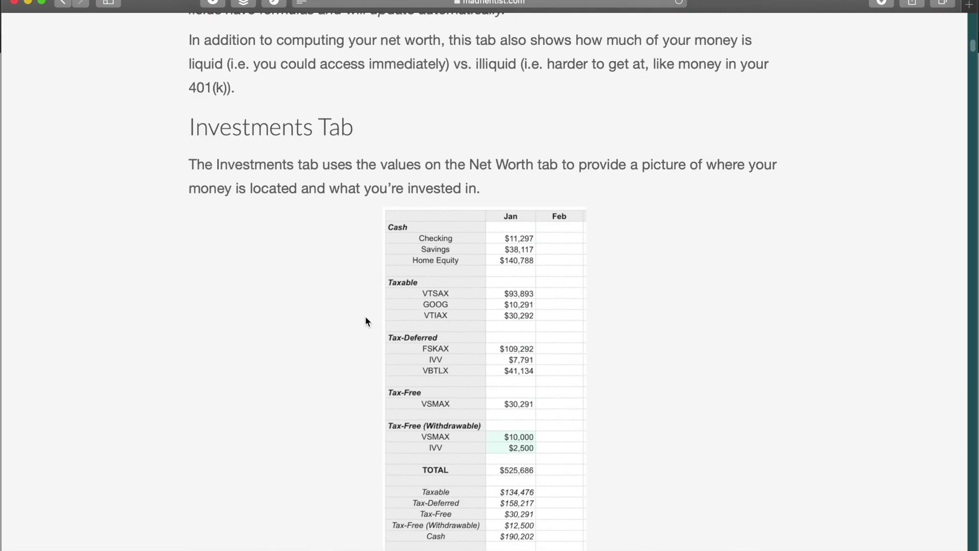
scroll(365, 316, up, 15)
key(super+Tab)
key(super+Tab)
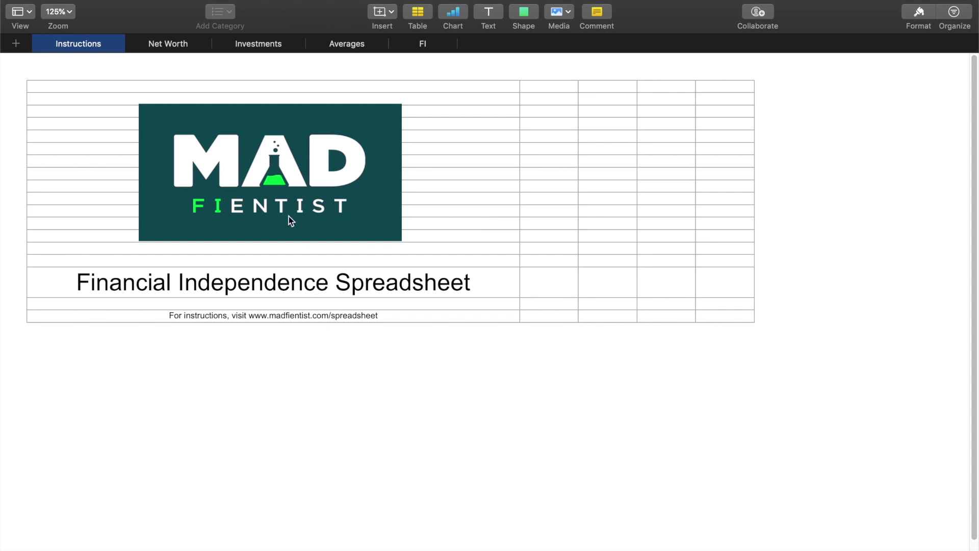
On the Net Worth sheet, copy January's cells B2:B29 into the February column and inspect the copied Net Worth, Liquid and Illiquid formulas
click(170, 45)
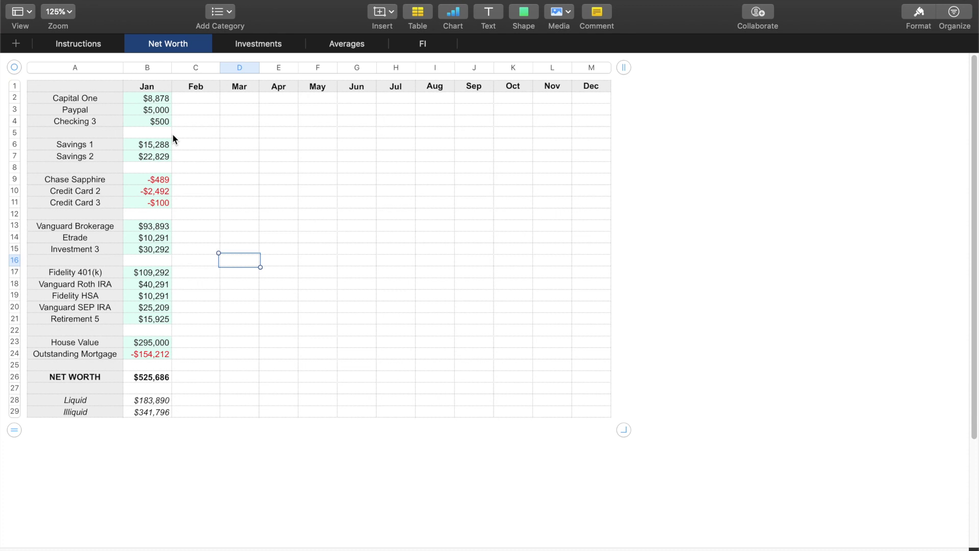
click(162, 99)
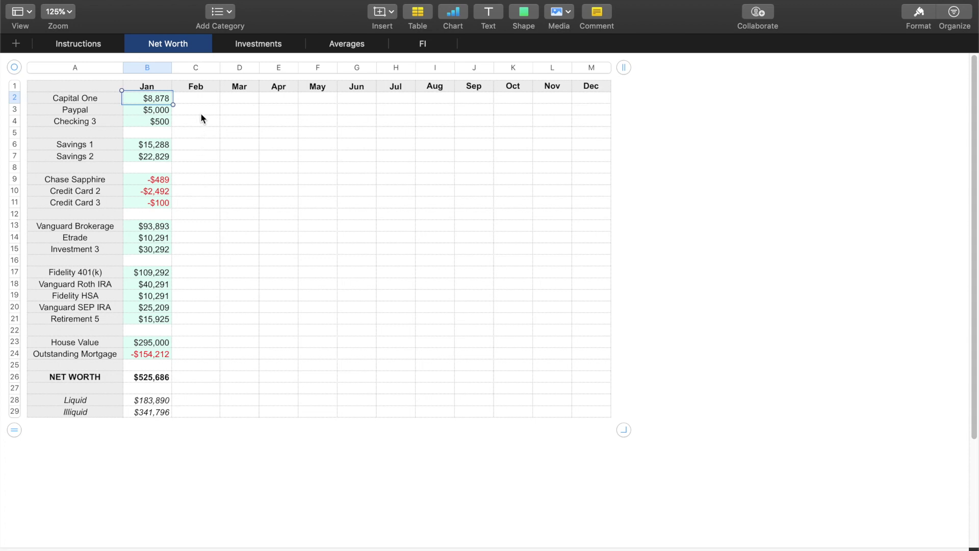
shift+click(155, 412)
key(super+c)
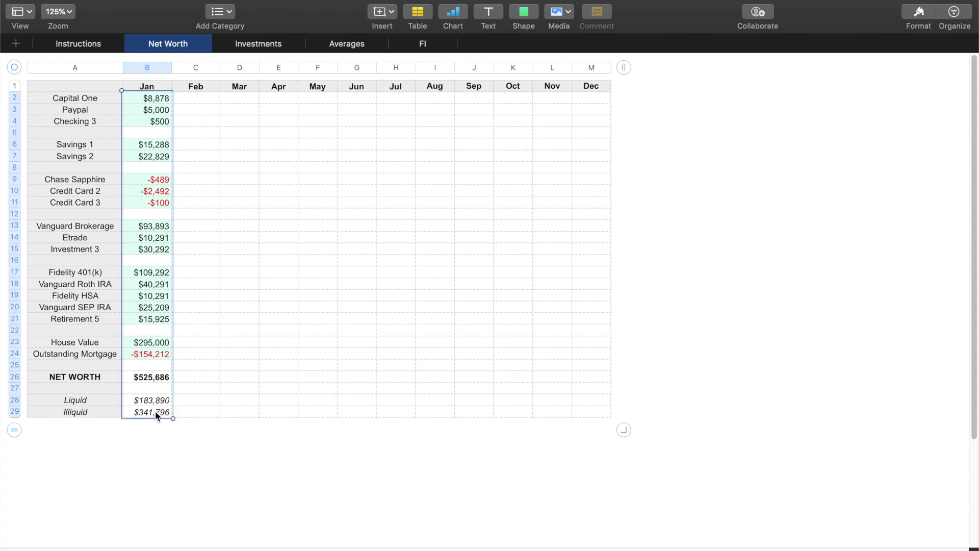
click(195, 96)
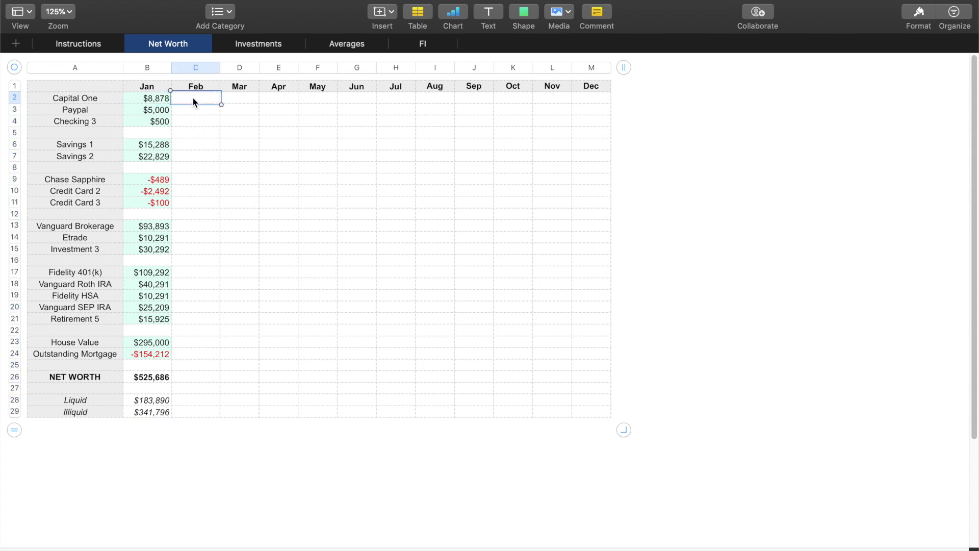
key(super+v)
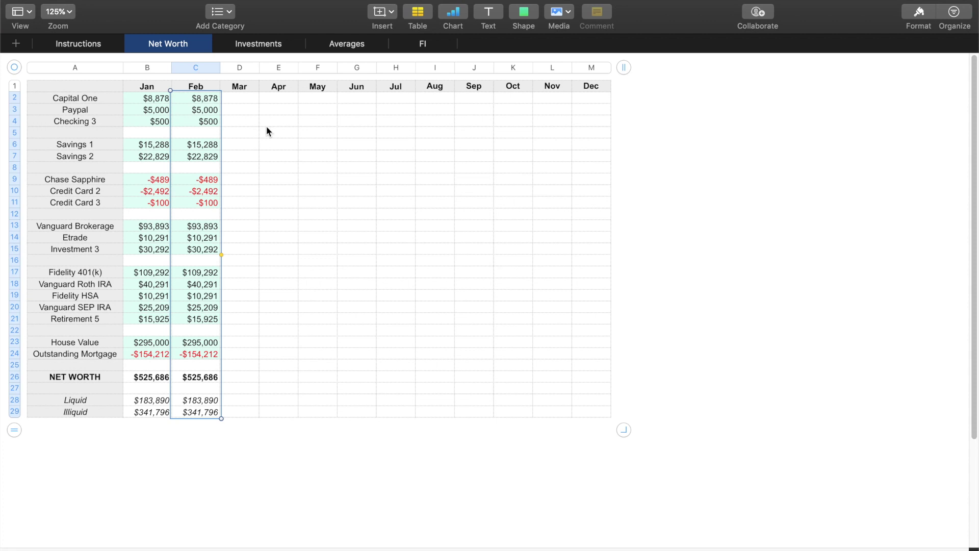
click(190, 123)
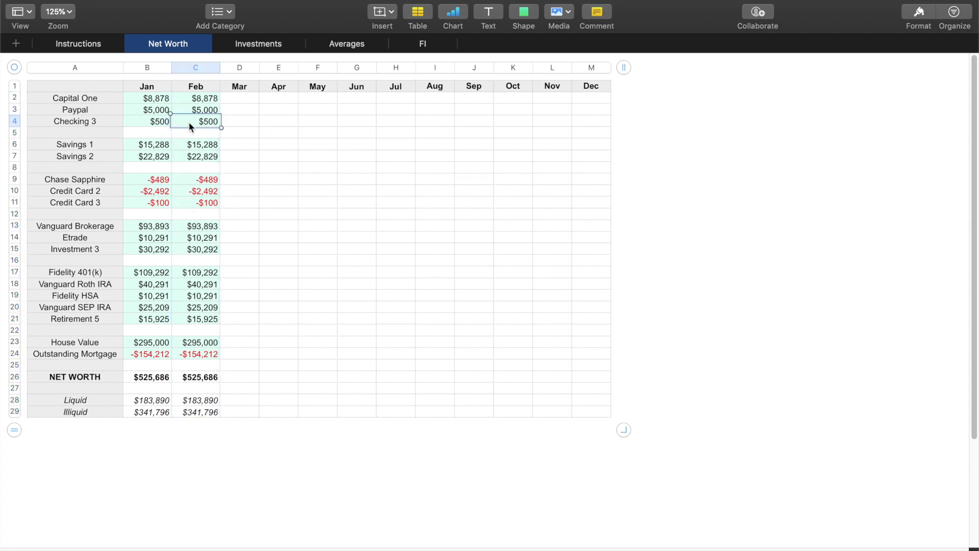
click(195, 381)
click(200, 404)
click(200, 408)
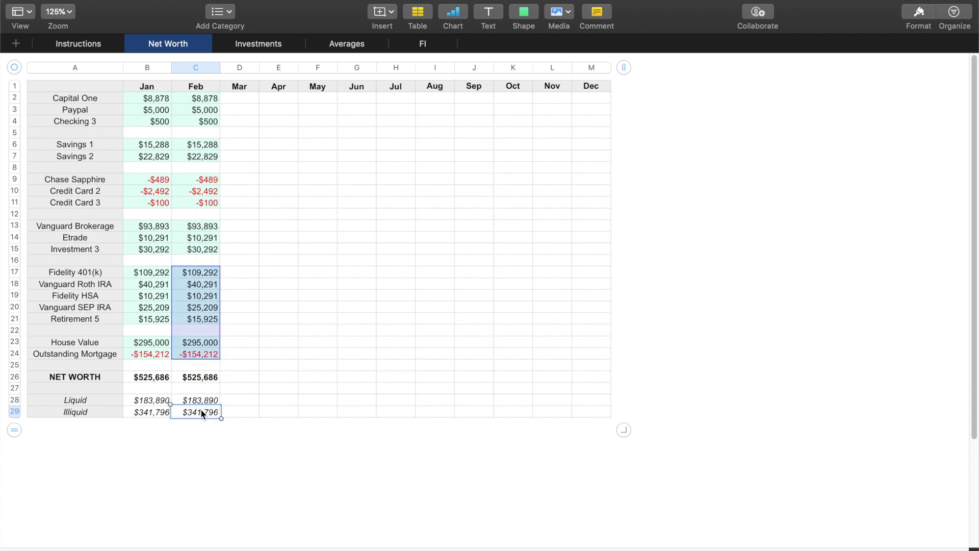
click(287, 262)
Set the February balances to 9000 for Capital One, 6000 for Paypal and 1000 for Checking 3
click(203, 104)
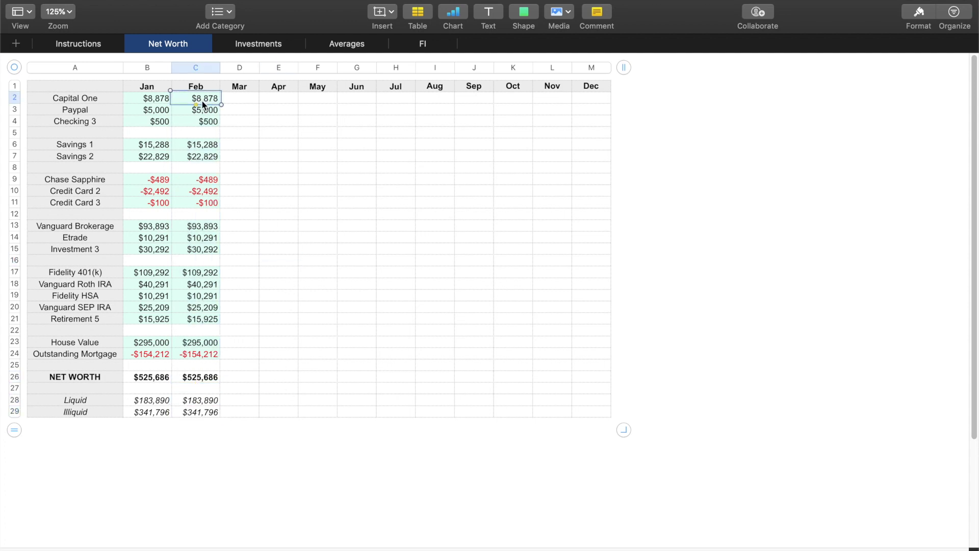
text(9000)
key(Return)
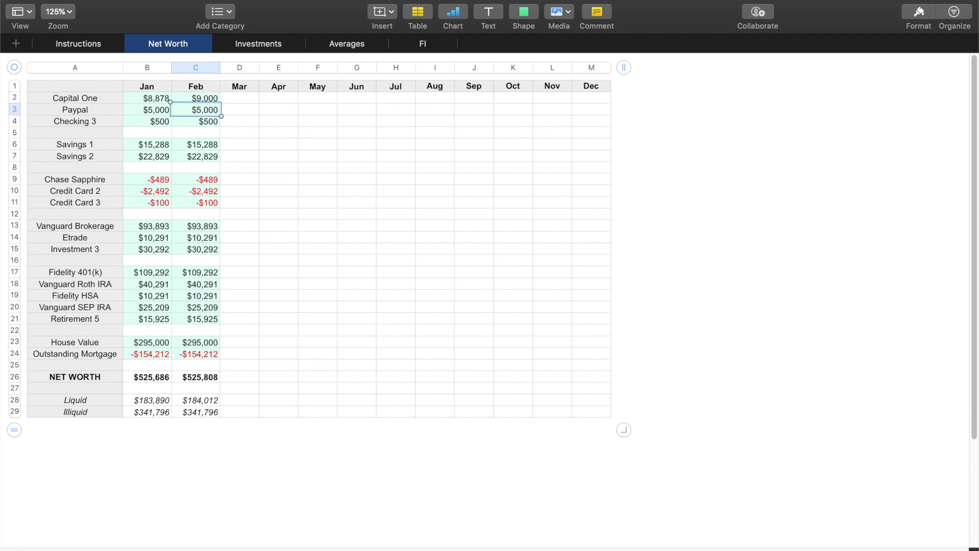
text(6000)
key(Return)
text(1000)
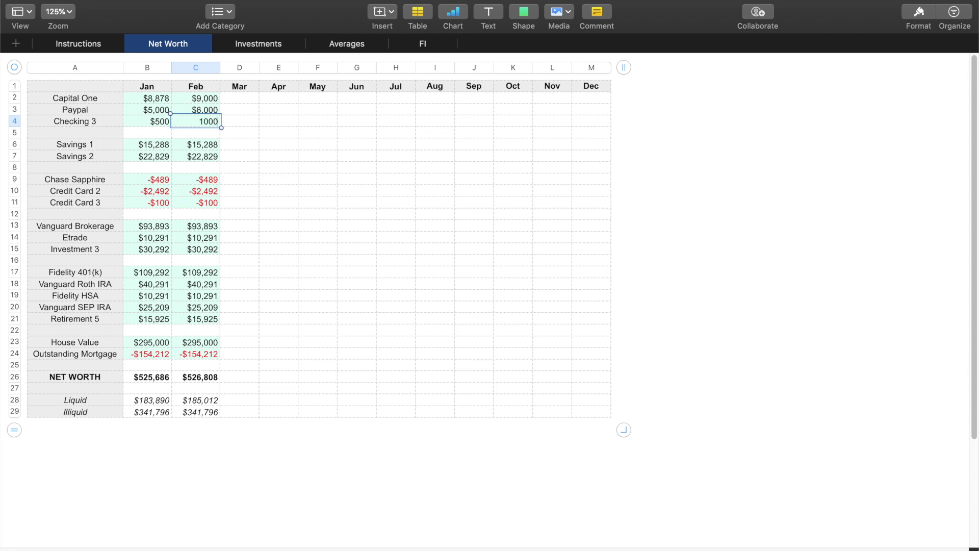
key(Return)
Set February's Credit Card 2 balance to -1111 and check the February Net Worth, Liquid and Illiquid cells
scroll(202, 143, down, 2)
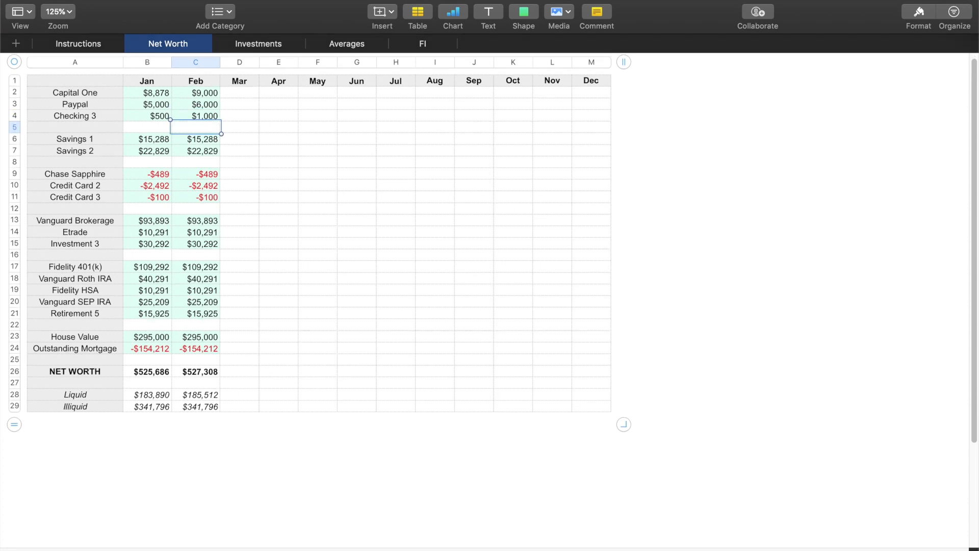
click(203, 178)
text(-$1,11)
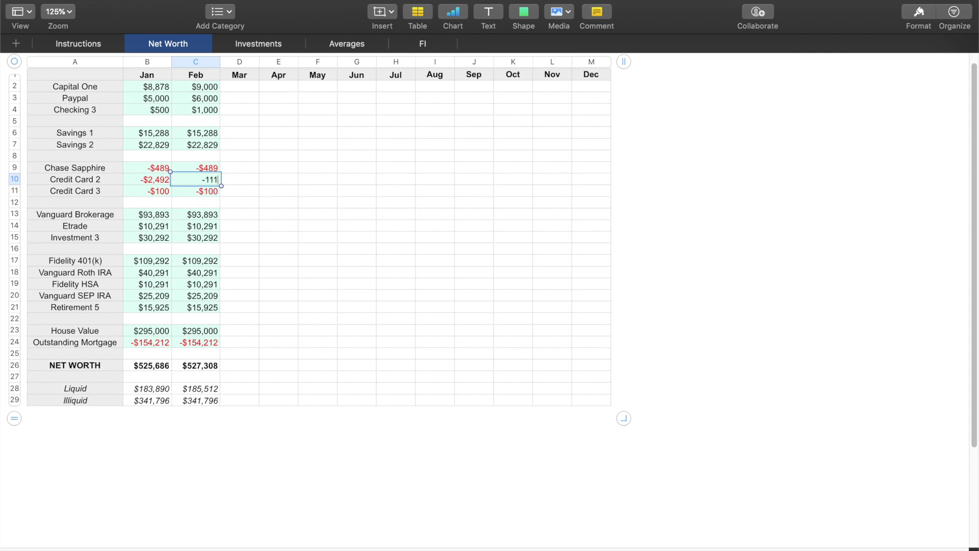
text(1)
key(Return)
scroll(213, 308, down, 2)
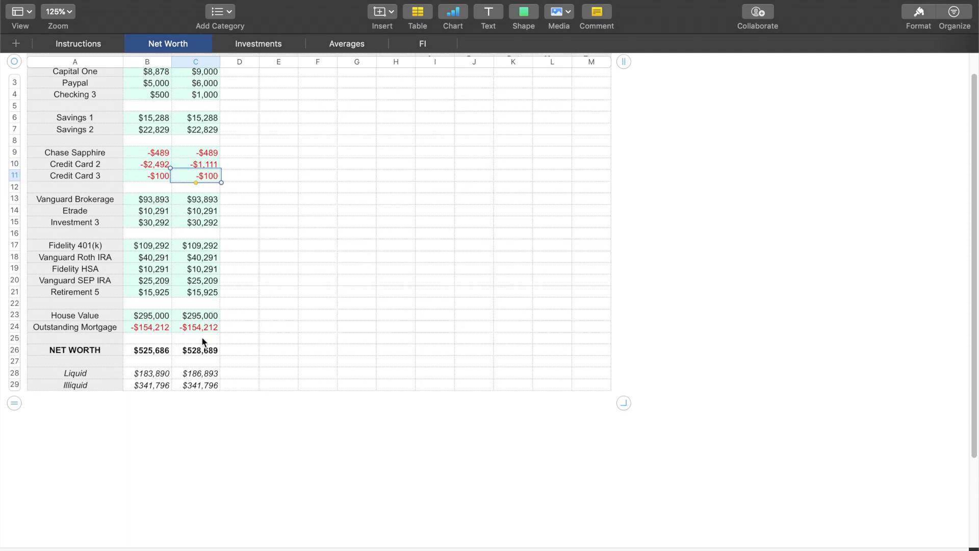
click(200, 350)
click(201, 374)
click(200, 385)
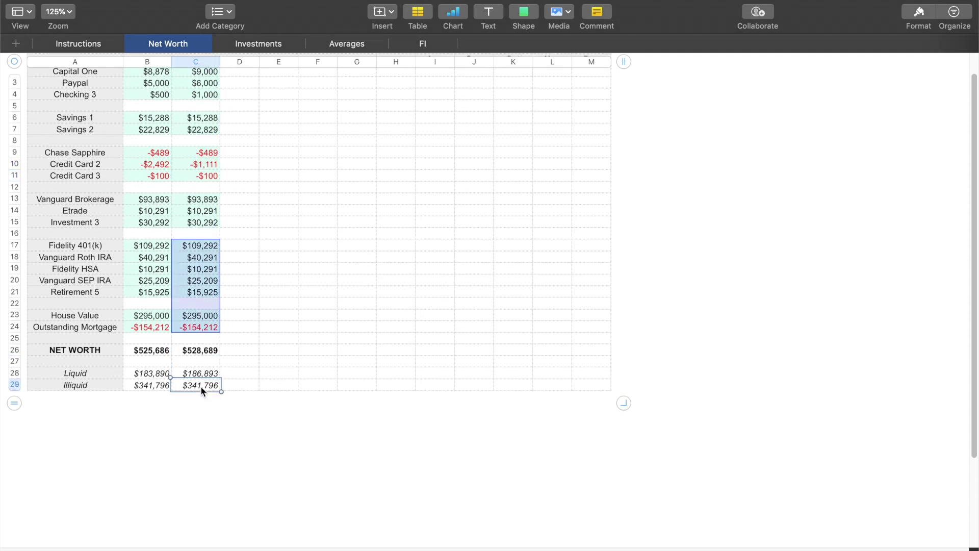
scroll(324, 322, up, 2)
click(278, 276)
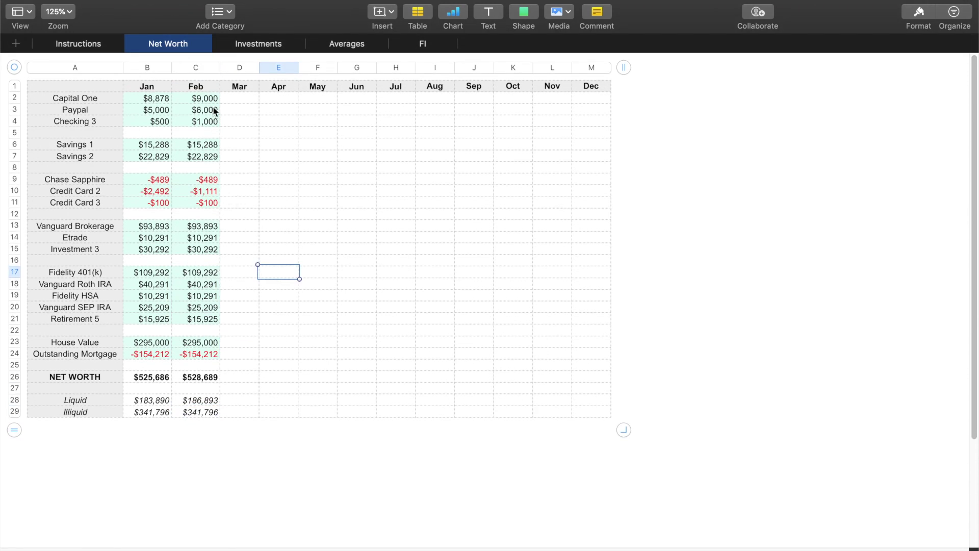
On the Investments sheet, copy the whole January column below its header into the February column
click(264, 49)
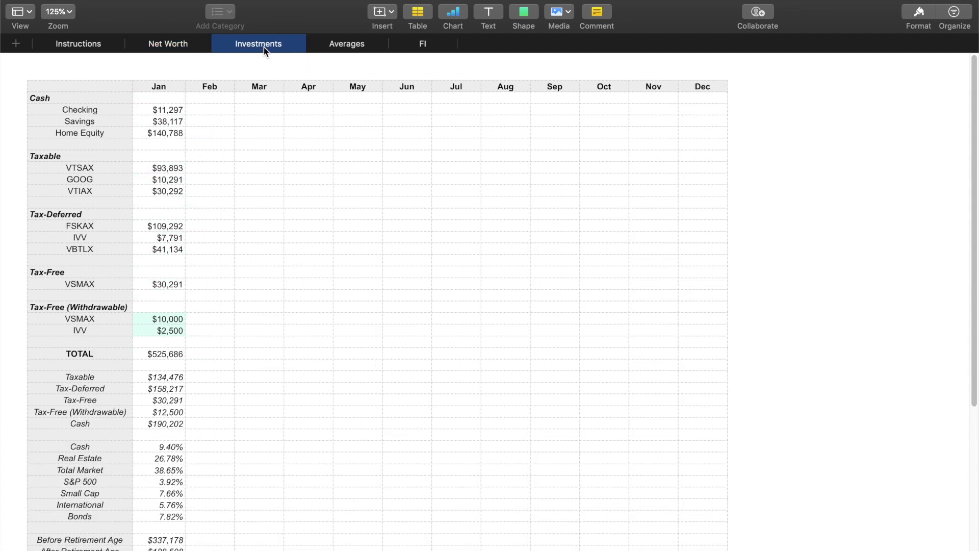
click(168, 105)
scroll(158, 391, down, 5)
shift+click(166, 443)
scroll(268, 363, up, 5)
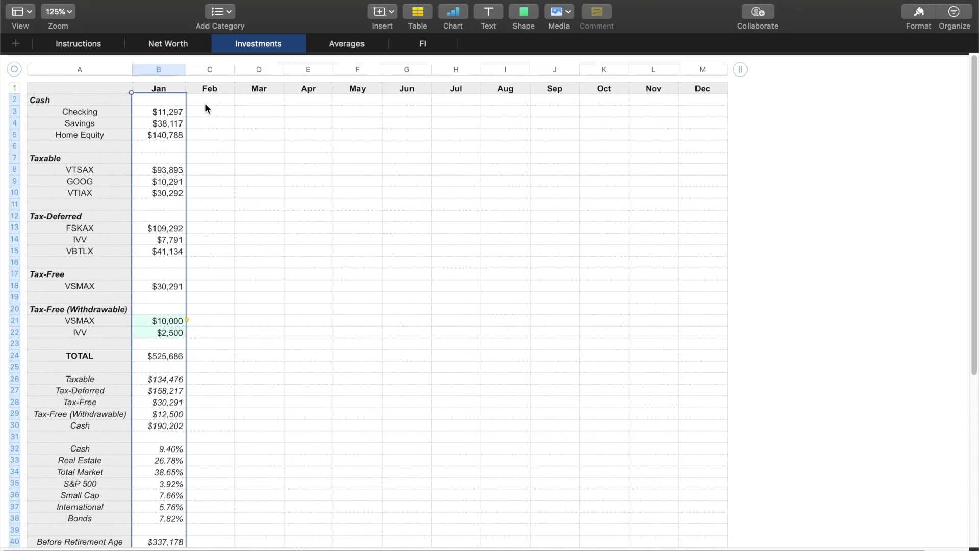
click(205, 95)
key(super+v)
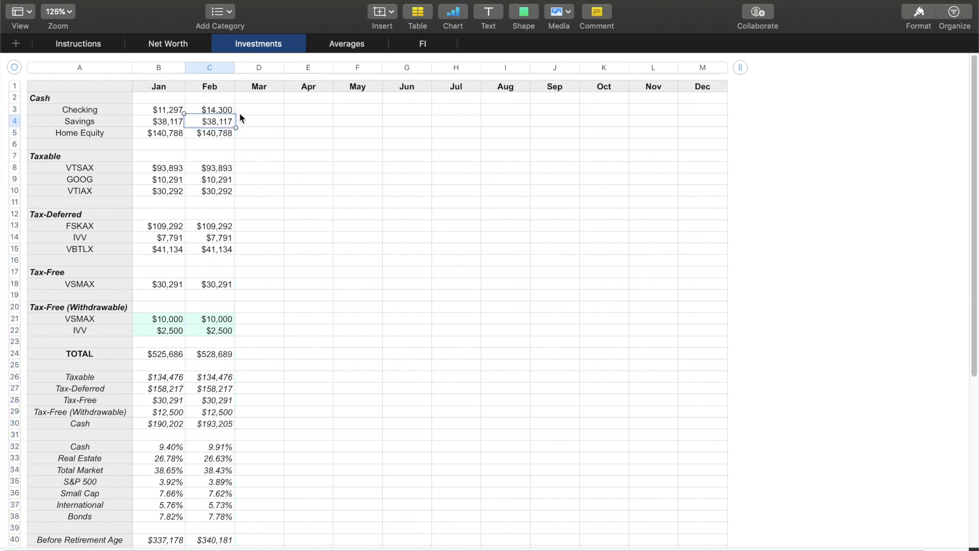
Return to the Net Worth sheet and examine which accounts feed February's Liquid and Illiquid formulas
click(222, 112)
click(176, 45)
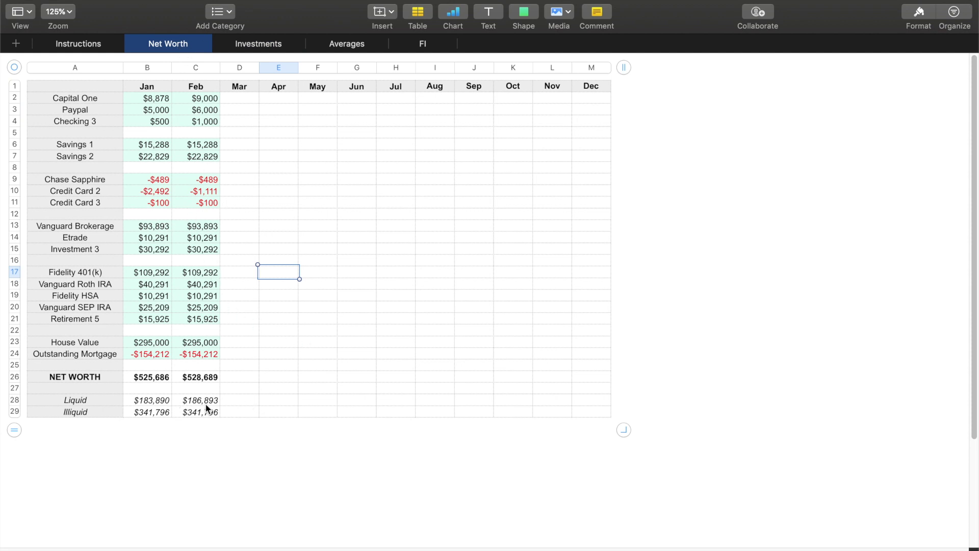
drag(204, 400, 203, 411)
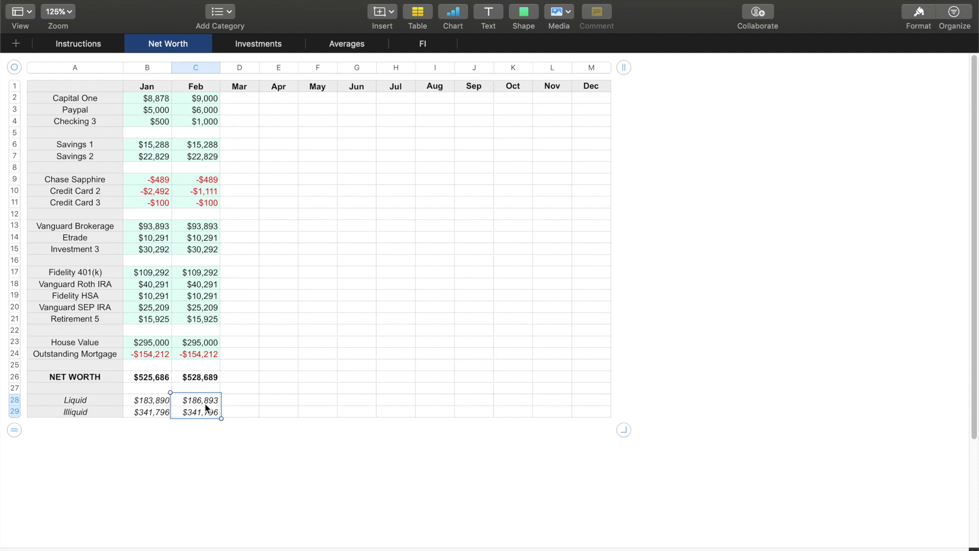
click(235, 402)
key(Left)
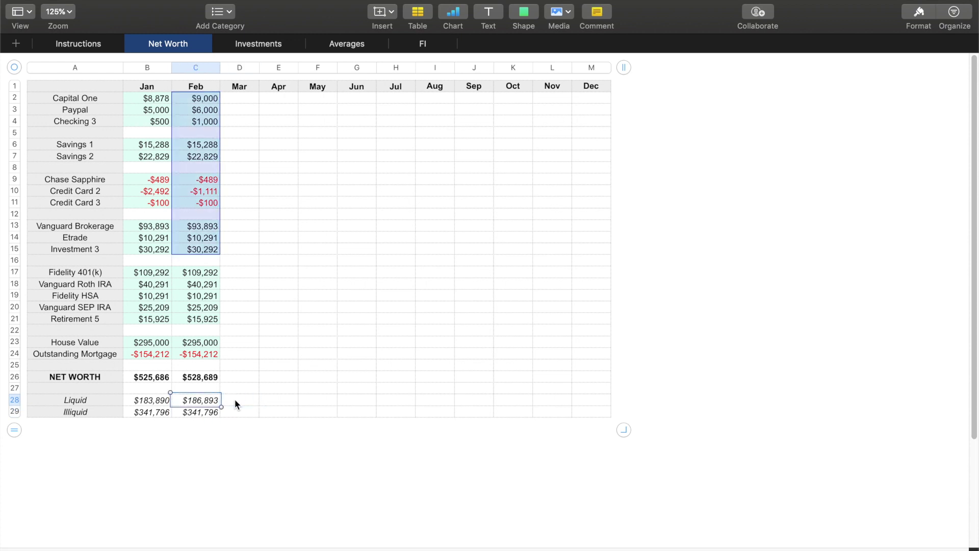
key(Down)
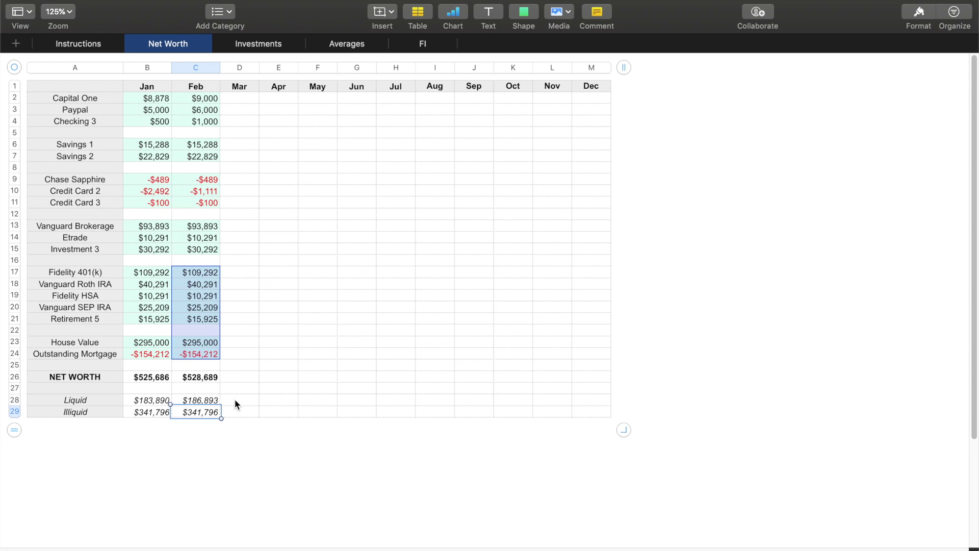
Examine February's Cash and Taxable groups on the Investments sheet, including the VTSAX, GOOG and VTIAX row labels
click(267, 43)
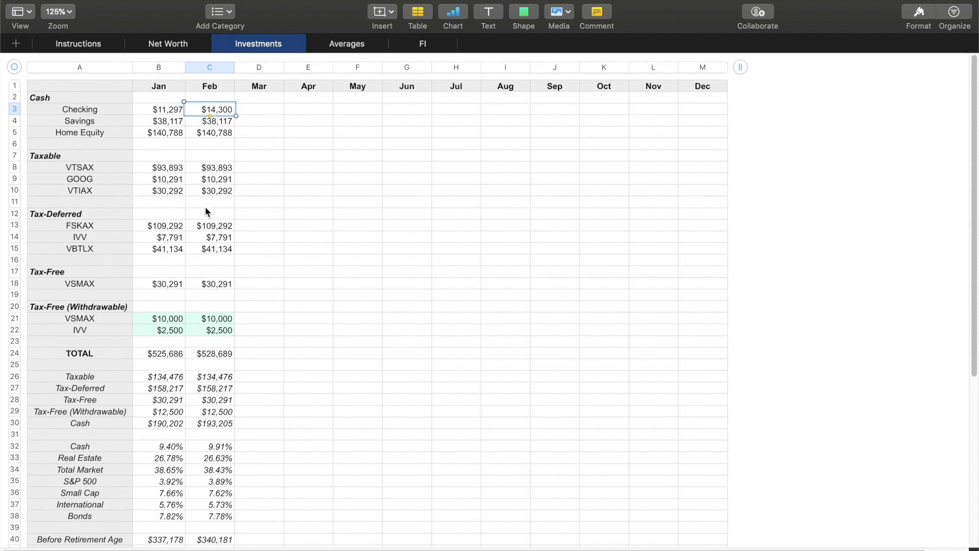
scroll(205, 207, down, 3)
scroll(204, 207, up, 3)
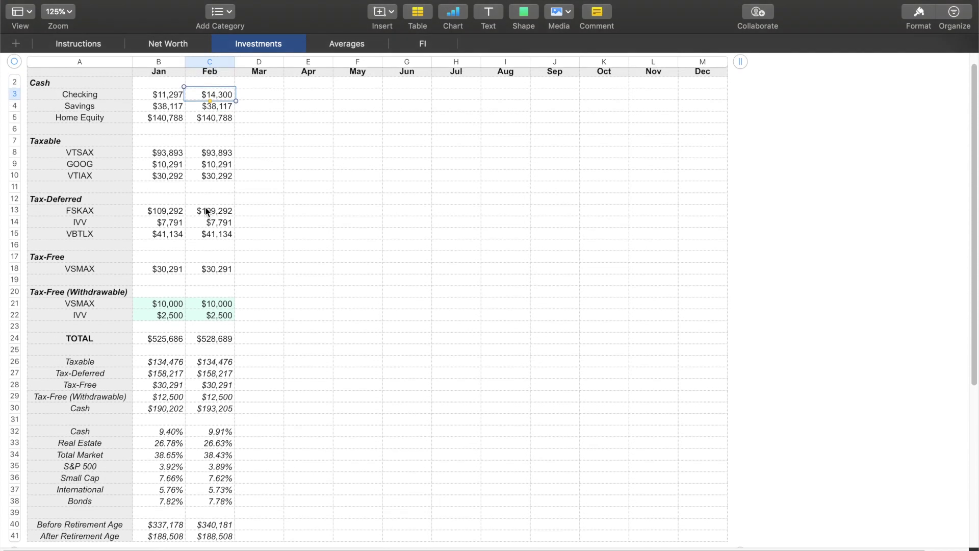
shift+click(221, 126)
scroll(201, 185, down, 1)
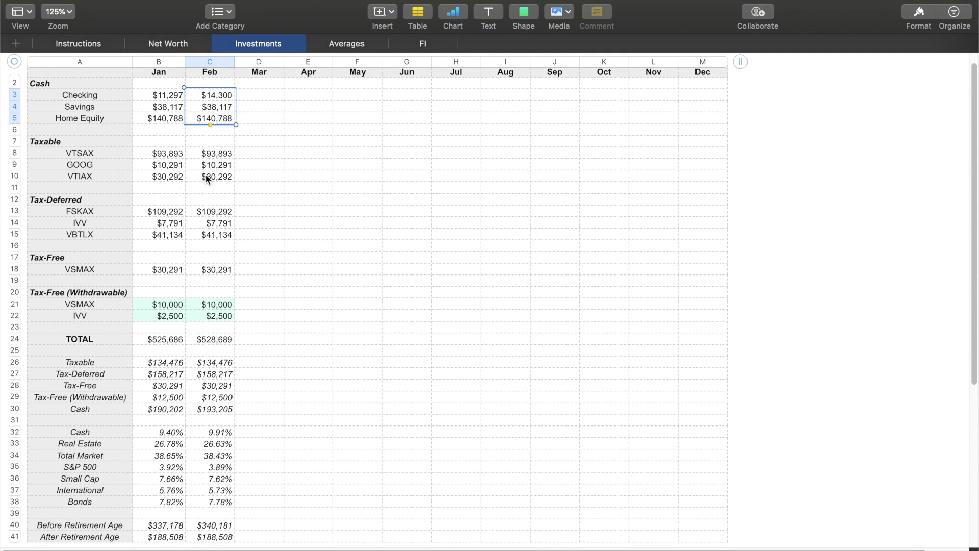
drag(214, 156, 218, 173)
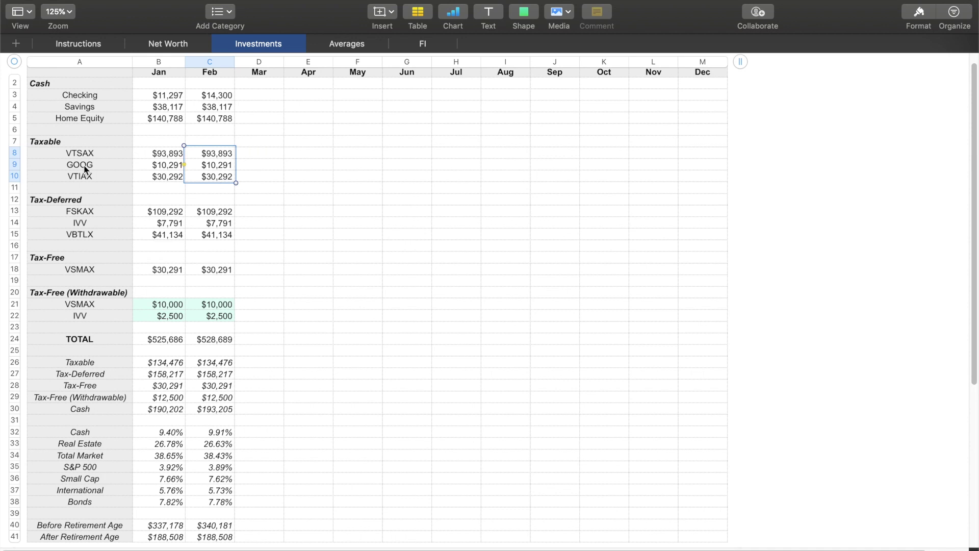
scroll(305, 183, up, 1)
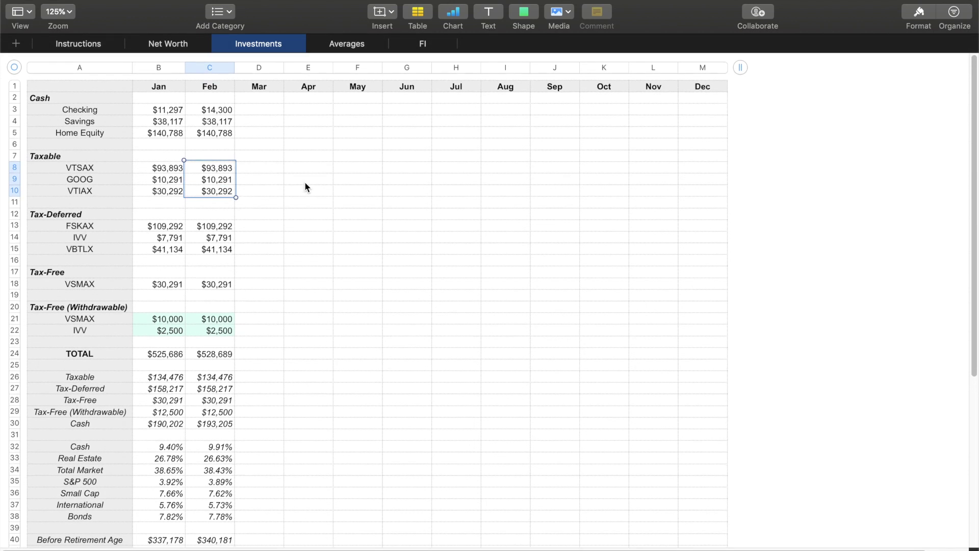
click(84, 168)
key(Down)
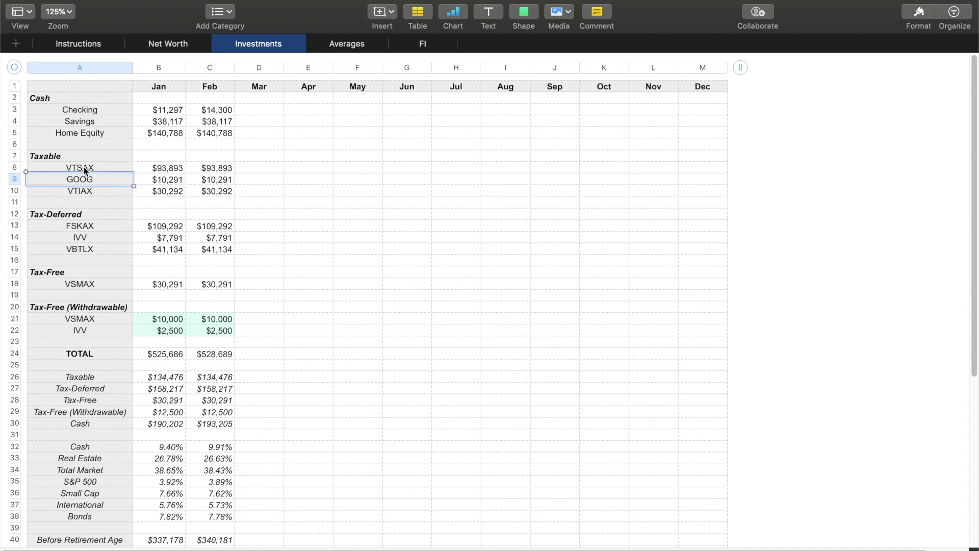
key(Down)
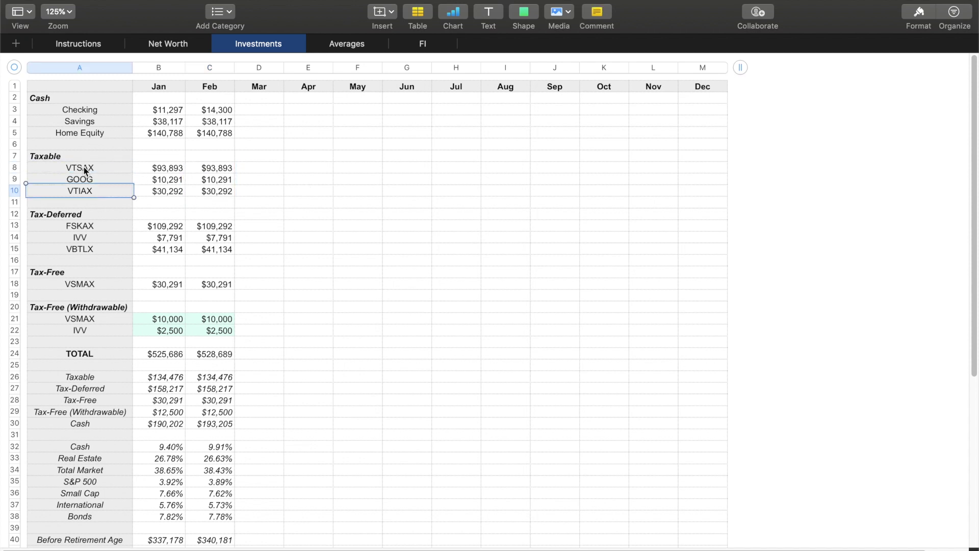
Set February's VSMAX amount in the Tax-Free (Withdrawable) group to 15,000 on the Investments sheet
scroll(312, 229, down, 2)
scroll(313, 229, down, 3)
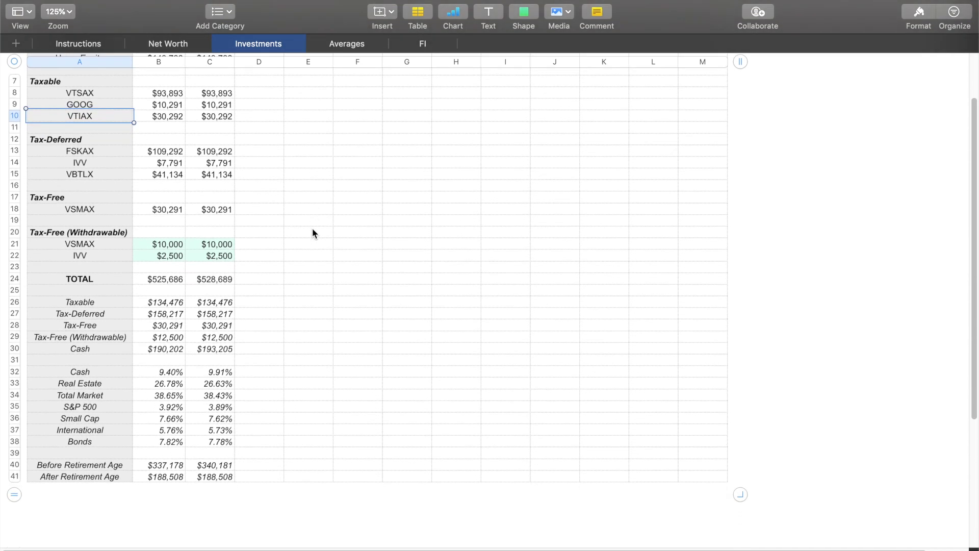
scroll(312, 229, up, 3)
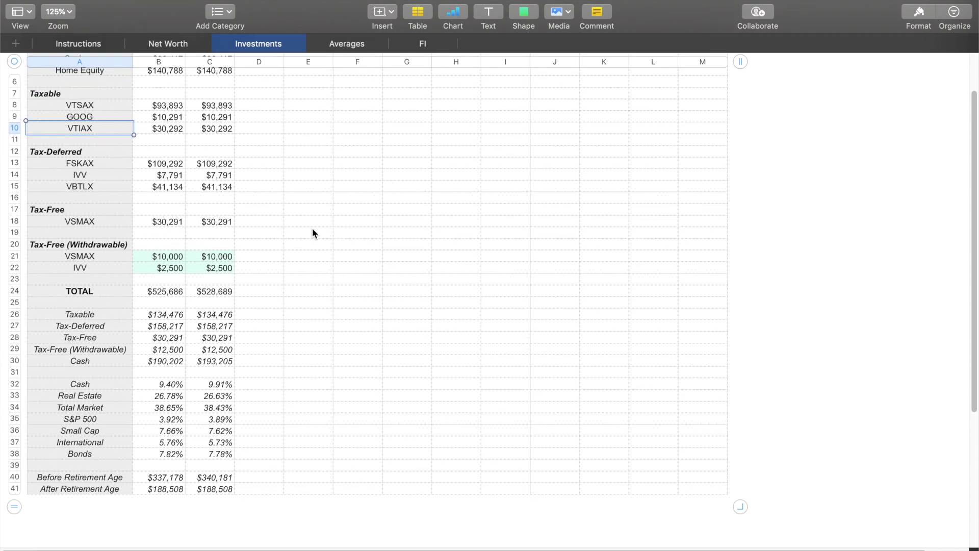
scroll(312, 233, down, 1)
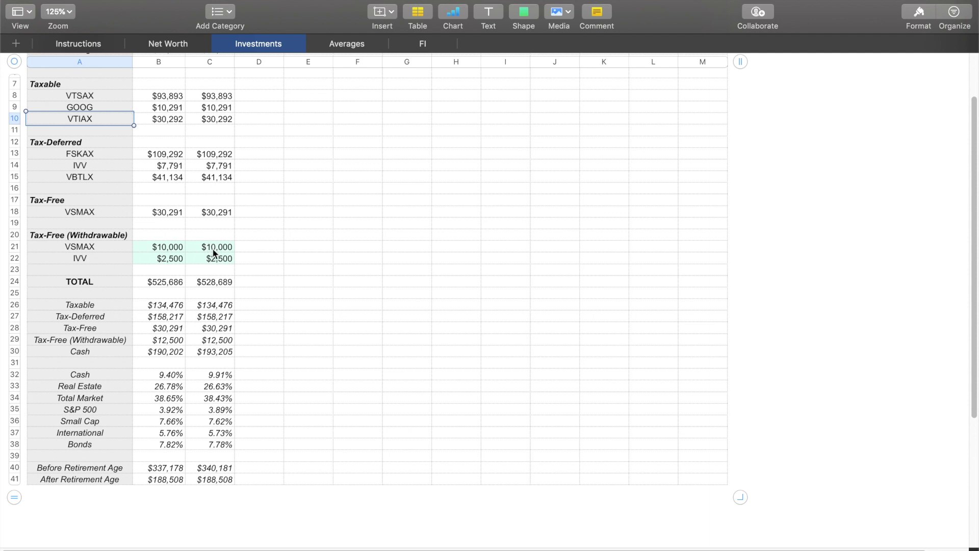
scroll(233, 236, down, 5)
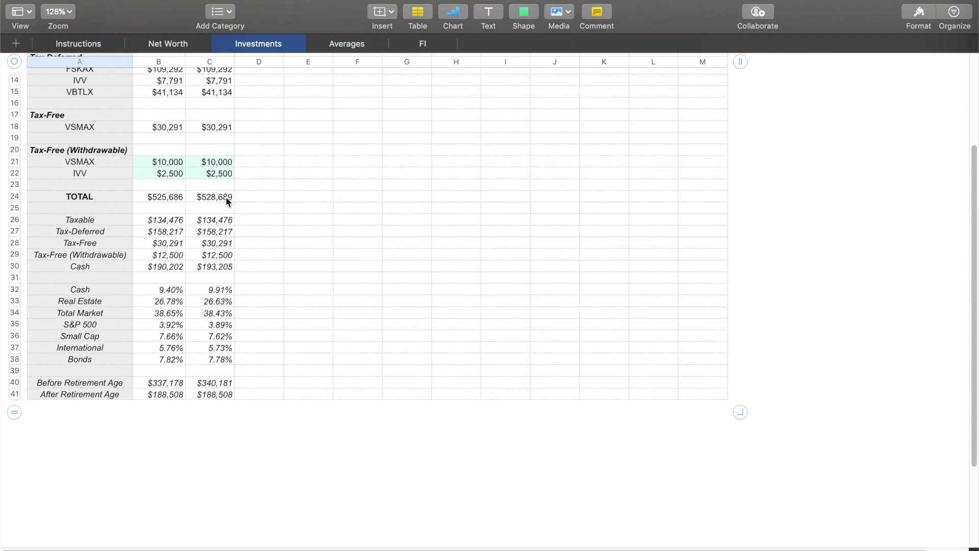
click(217, 165)
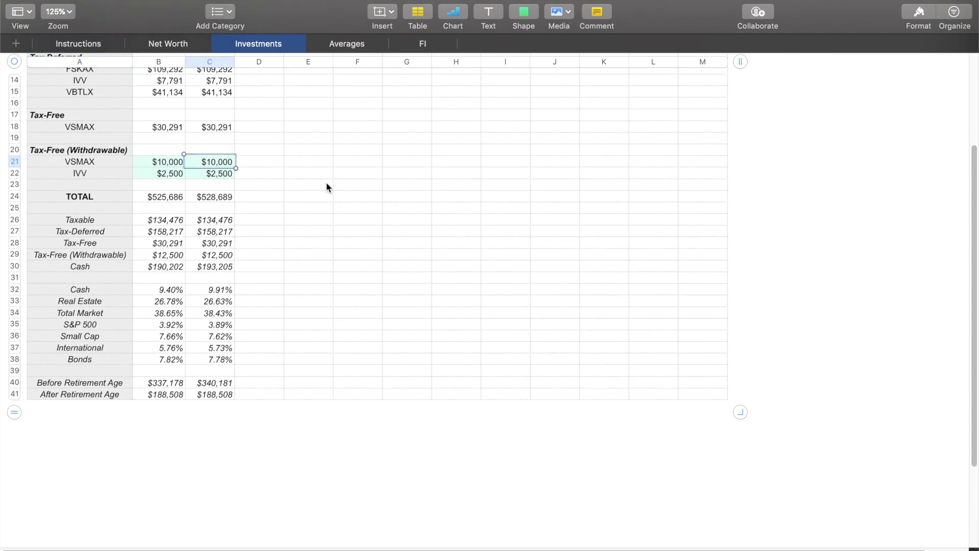
text(1)
text(5,00)
text(00)
key(Return)
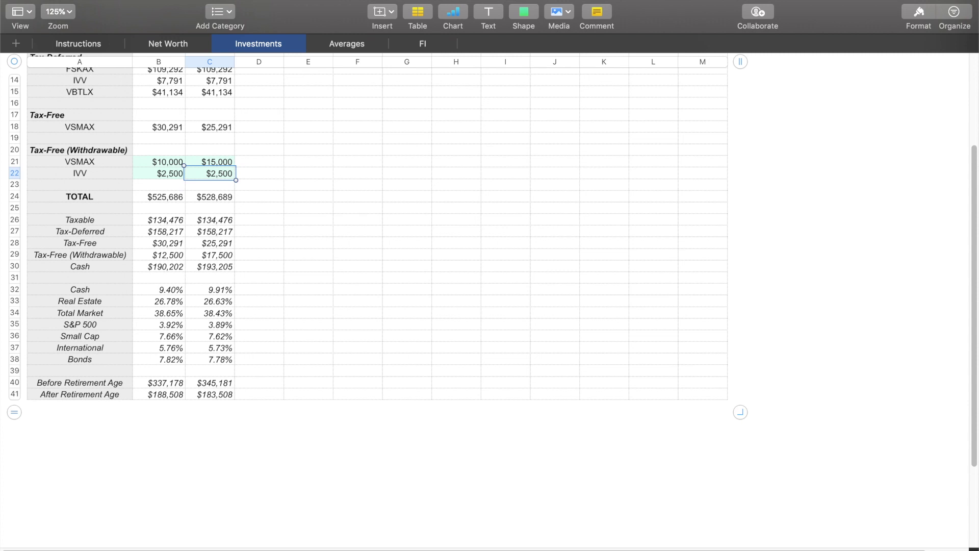
Set February's IVV amount in the Tax-Free (Withdrawable) group to 3500
scroll(384, 292, up, 5)
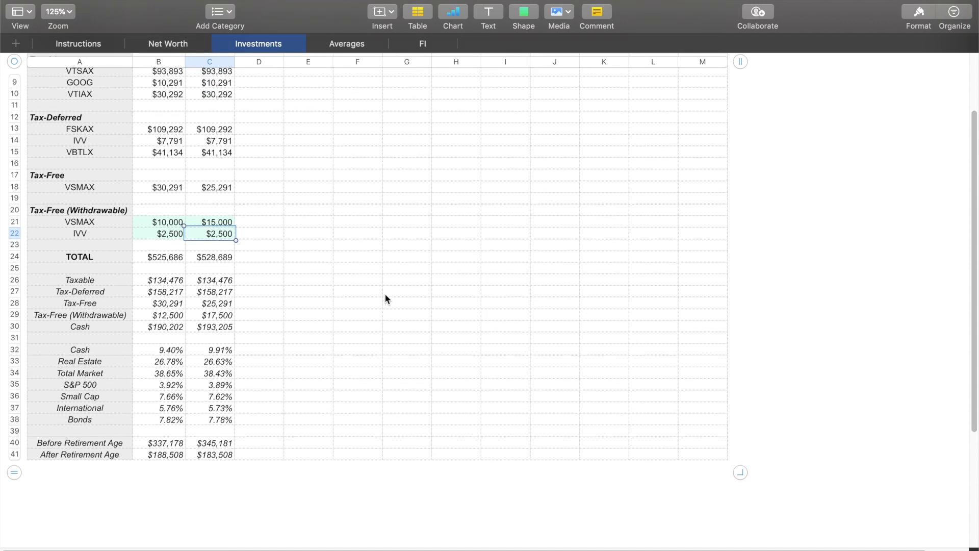
scroll(385, 298, up, 1)
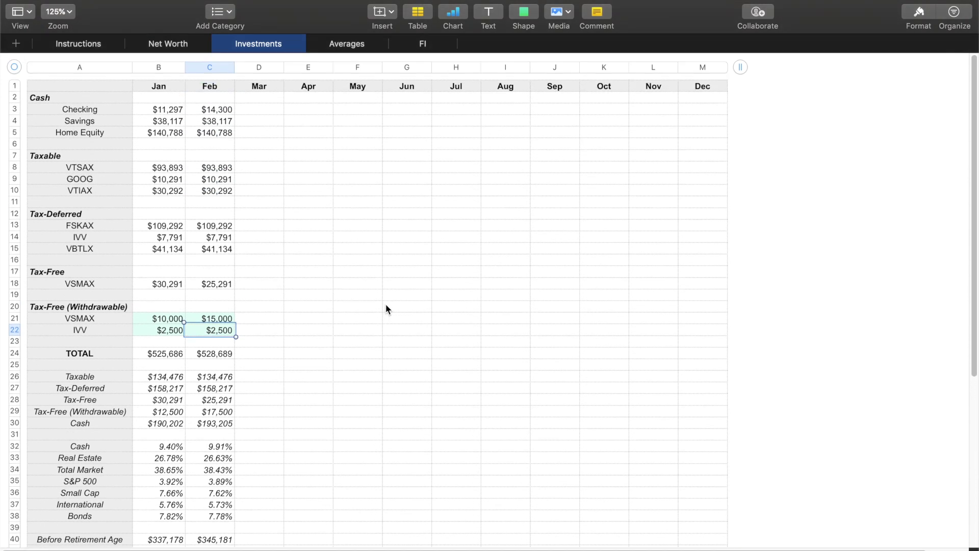
text(3500)
key(Return)
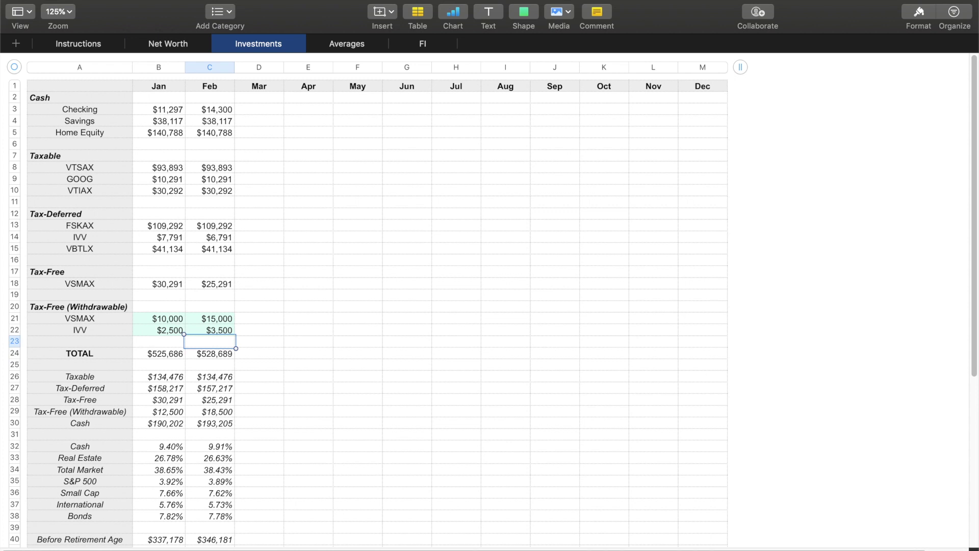
scroll(377, 300, down, 5)
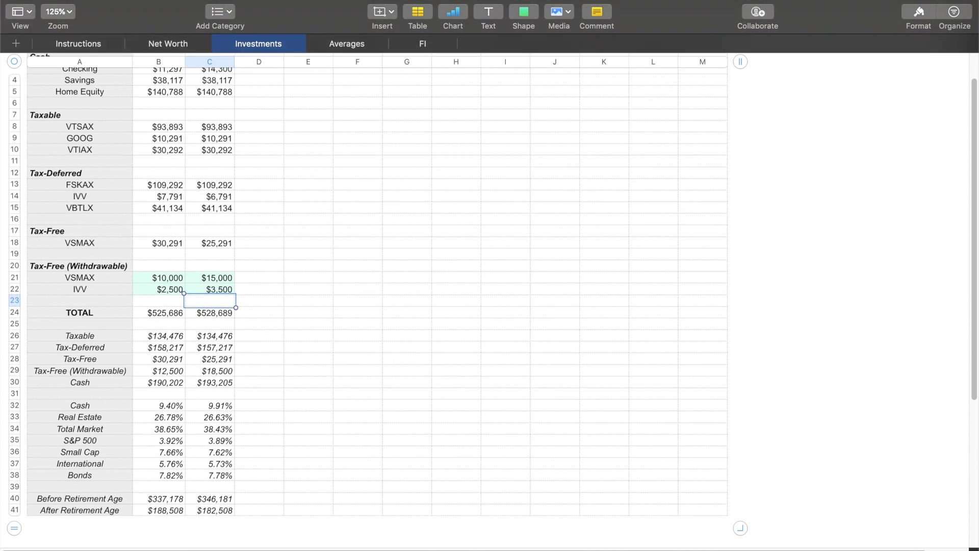
scroll(378, 301, down, 2)
scroll(396, 186, down, 4)
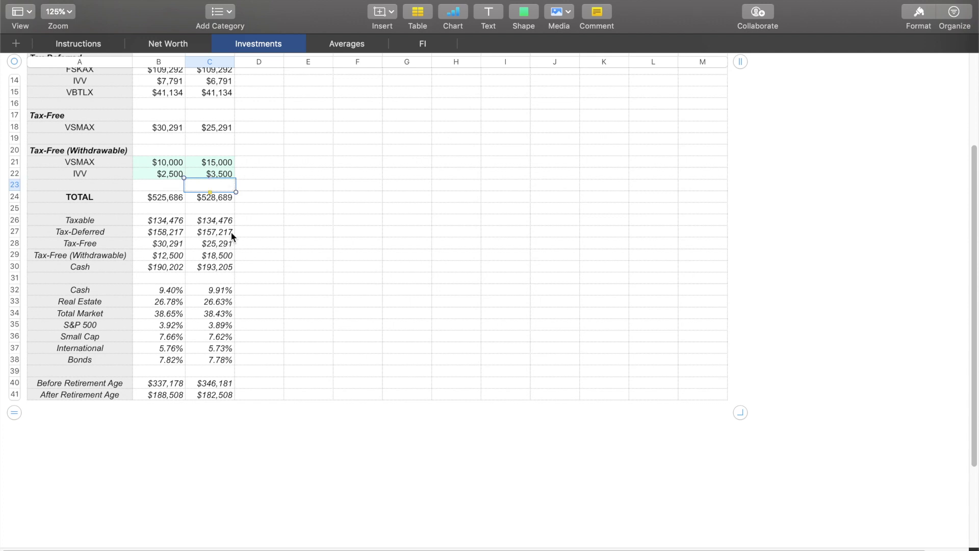
drag(210, 220, 209, 271)
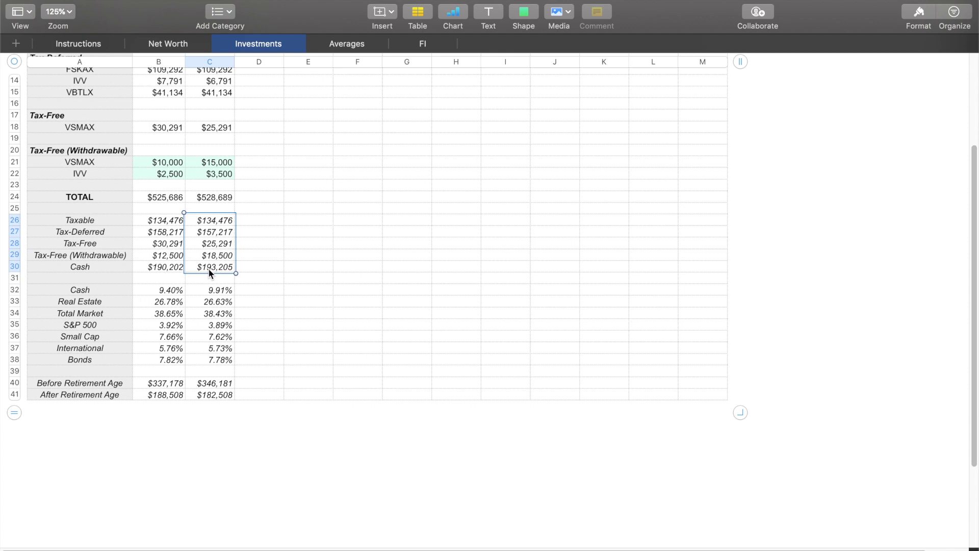
click(211, 289)
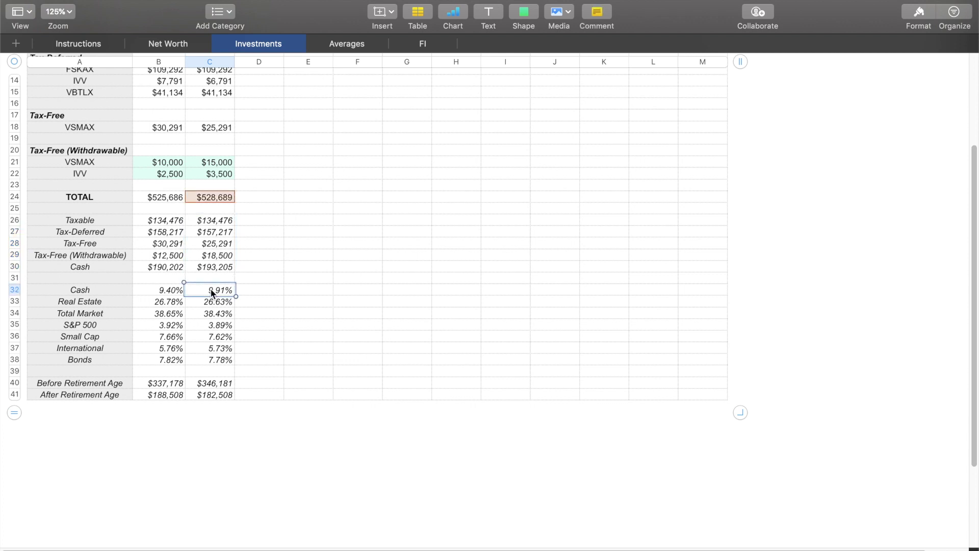
shift+click(222, 360)
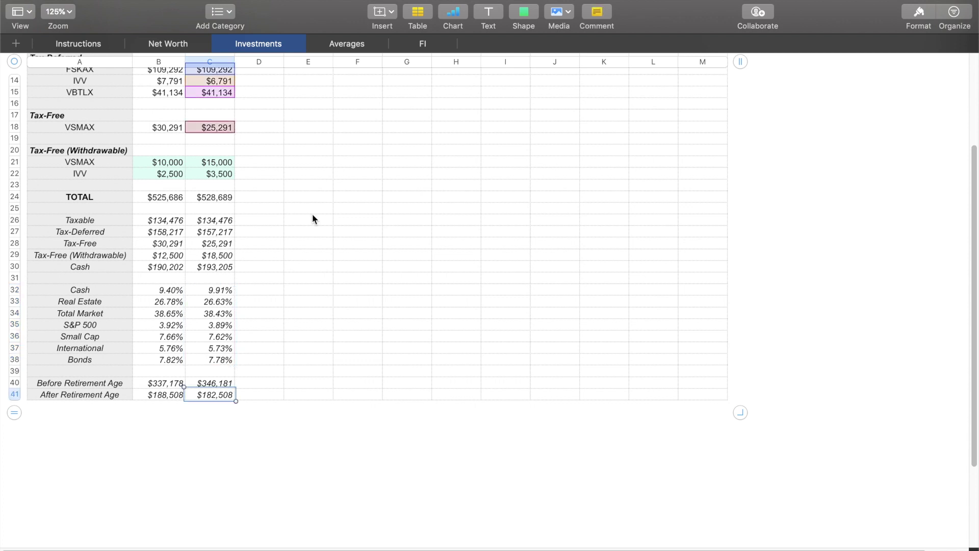
scroll(230, 219, up, 6)
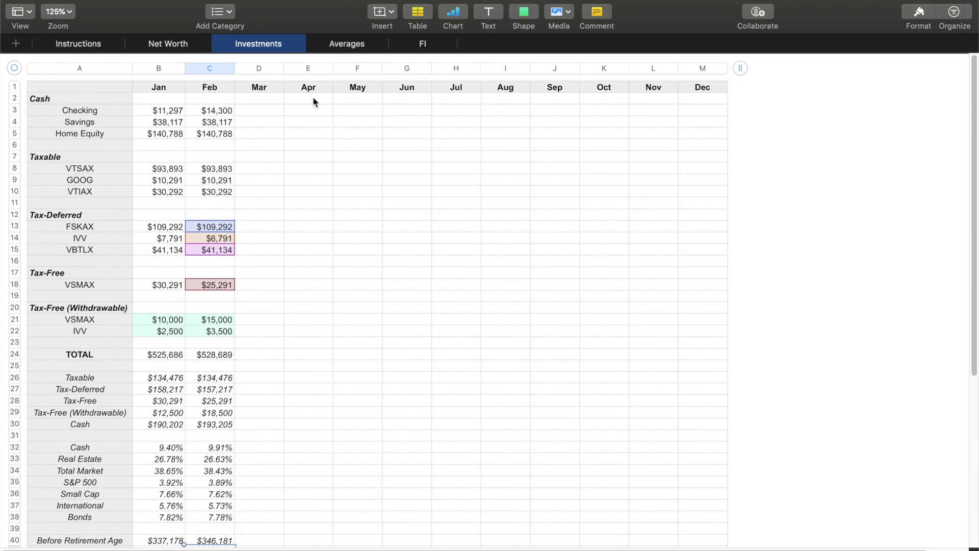
On the Averages sheet, copy January's figures into February and set February's Mortgage to 500, Internet to 30 and Cell Phone to 100
click(351, 45)
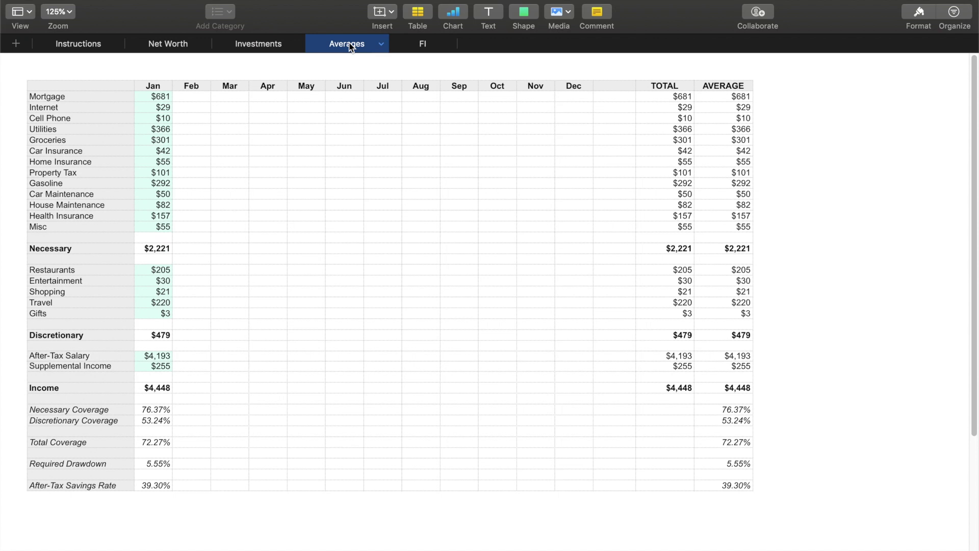
click(157, 101)
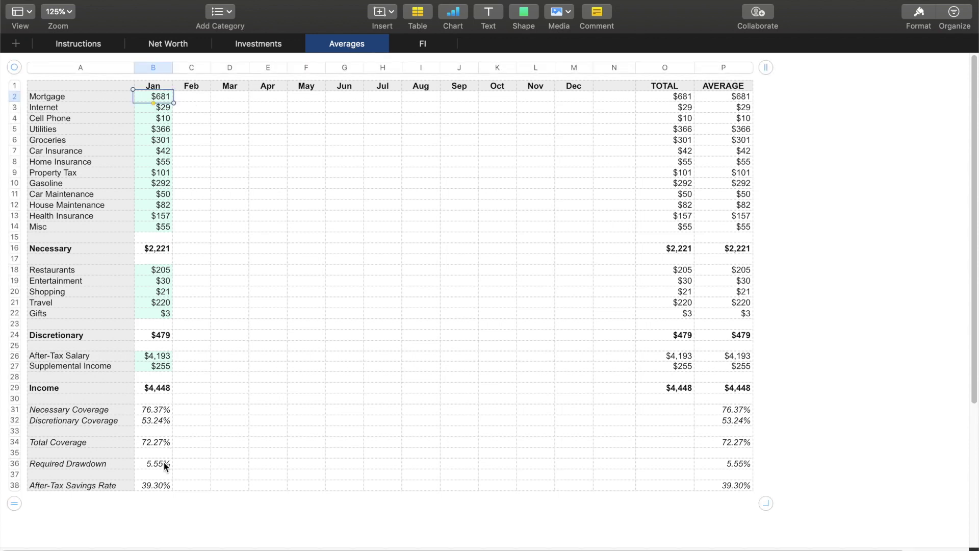
shift+click(155, 485)
key(super+c)
click(187, 105)
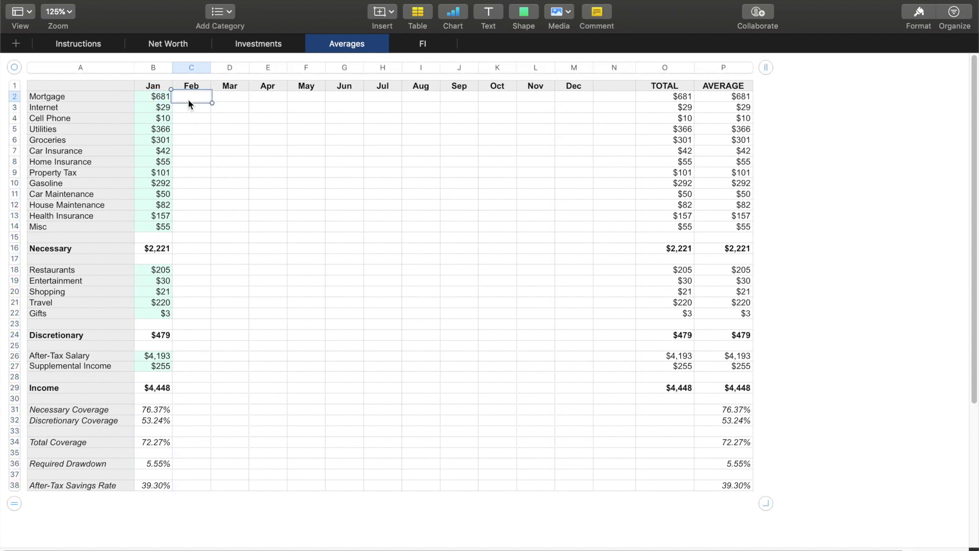
key(super+v)
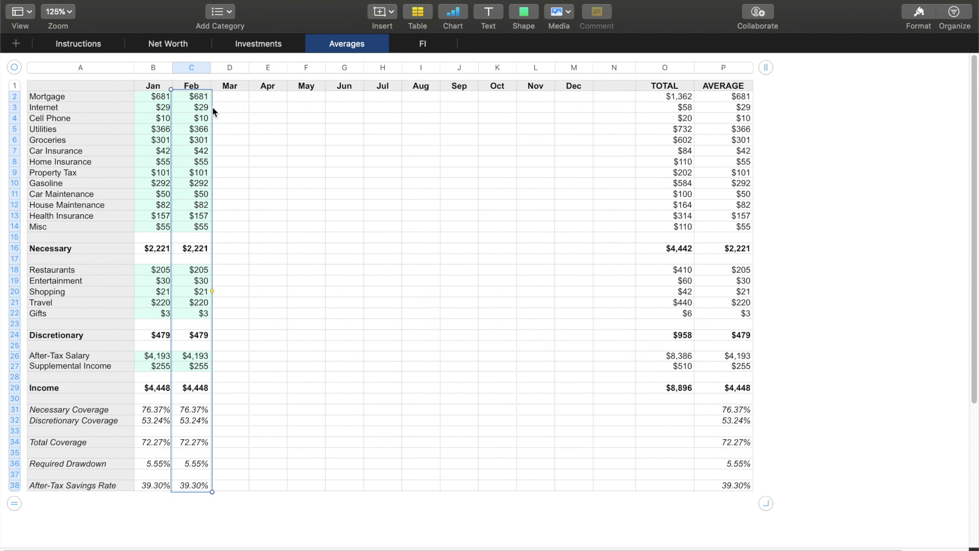
click(197, 97)
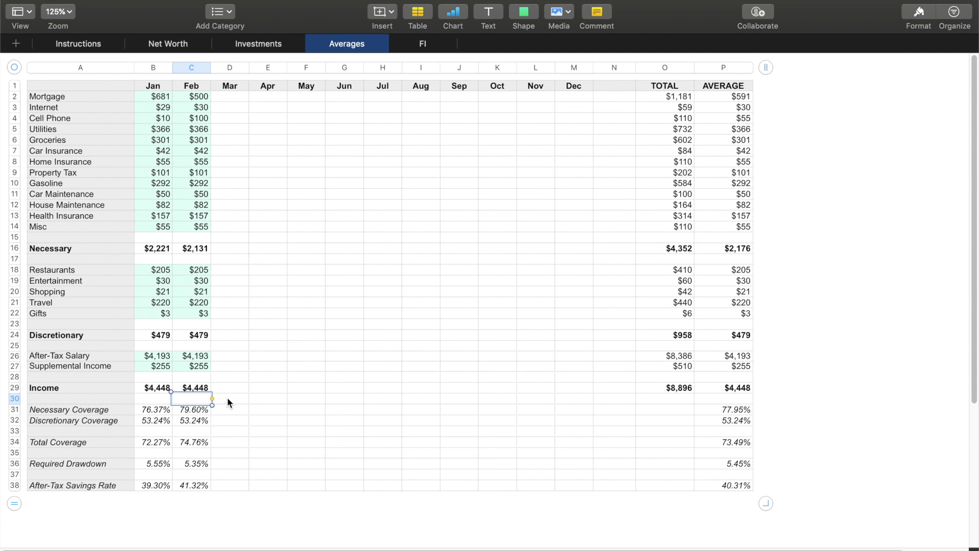
Examine which cells feed February's Necessary, Discretionary and Total Coverage, Required Drawdown and After-Tax Savings Rate formulas
click(197, 409)
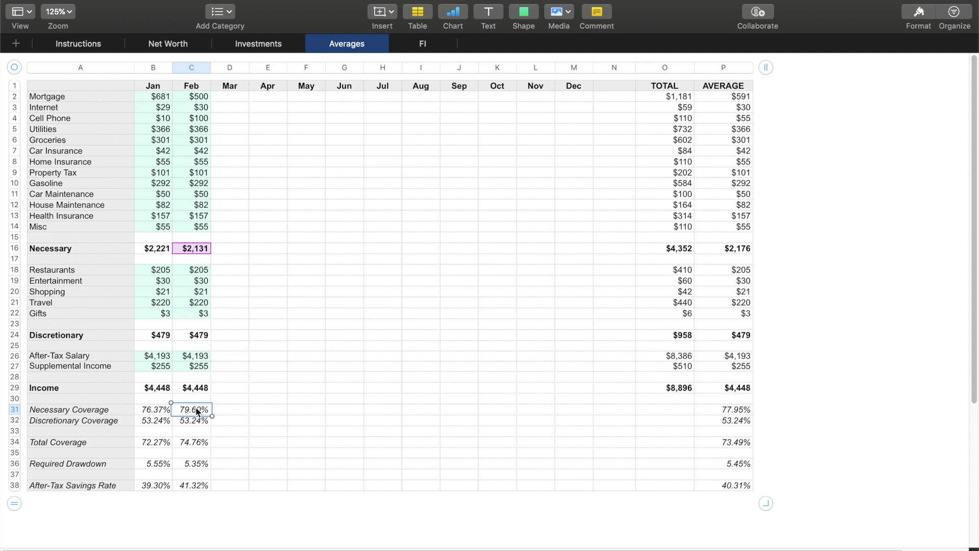
key(Down)
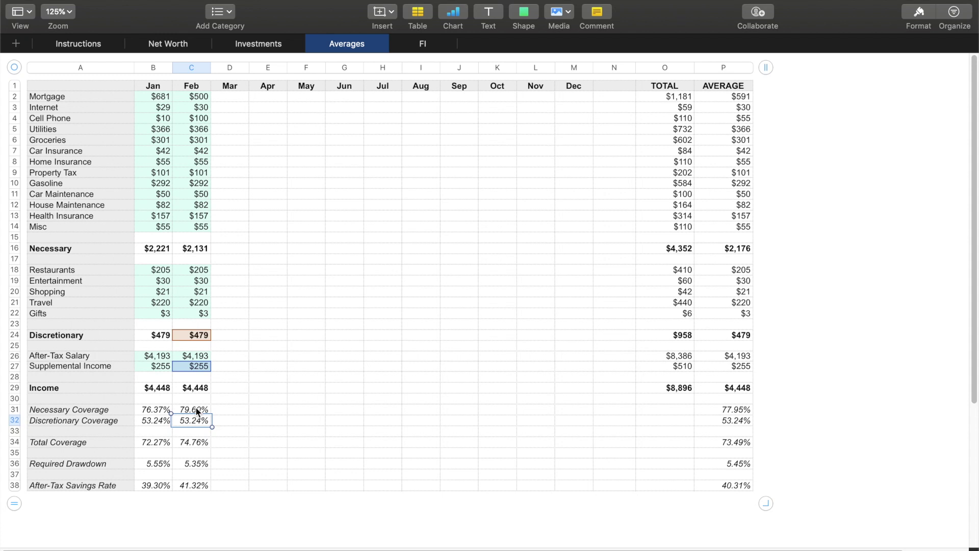
key(Down)
key(Down)
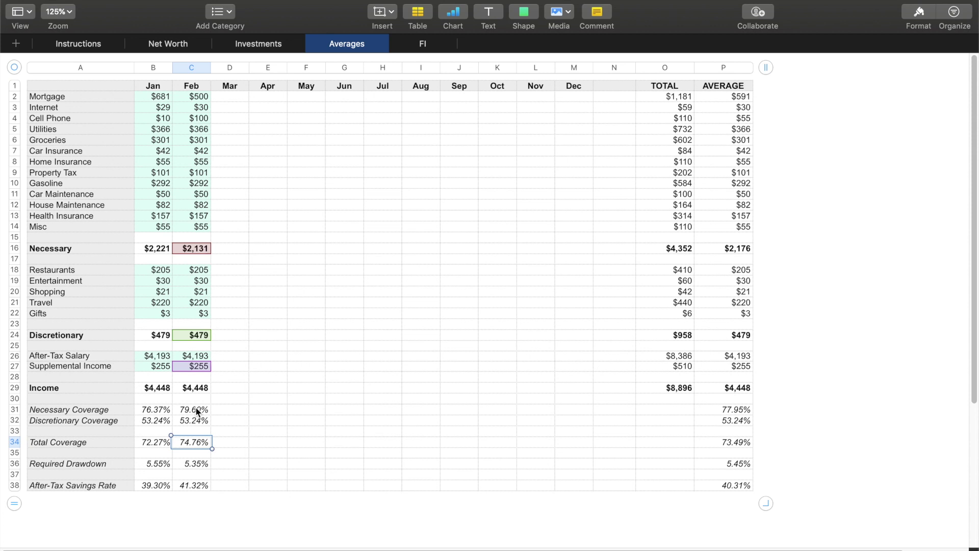
key(Down)
key(Down)
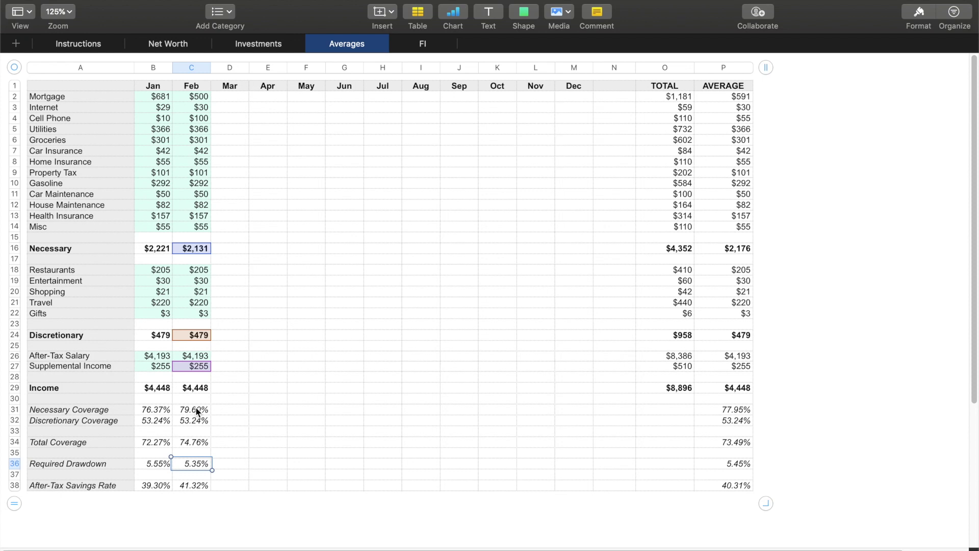
key(Down)
key(Down)
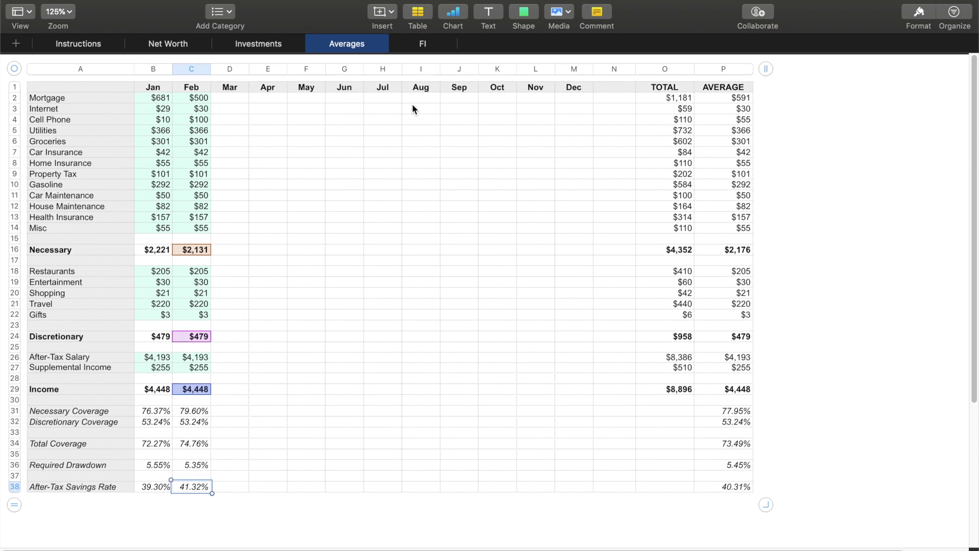
On the FI sheet, examine the Withdrawal Rate and Inflation-Adjusted Growth Rate inputs
click(424, 45)
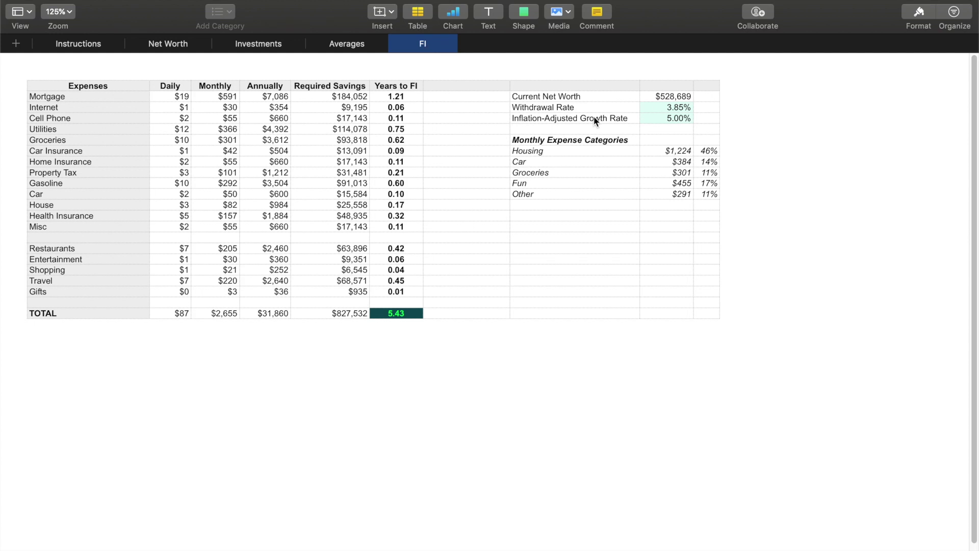
click(666, 108)
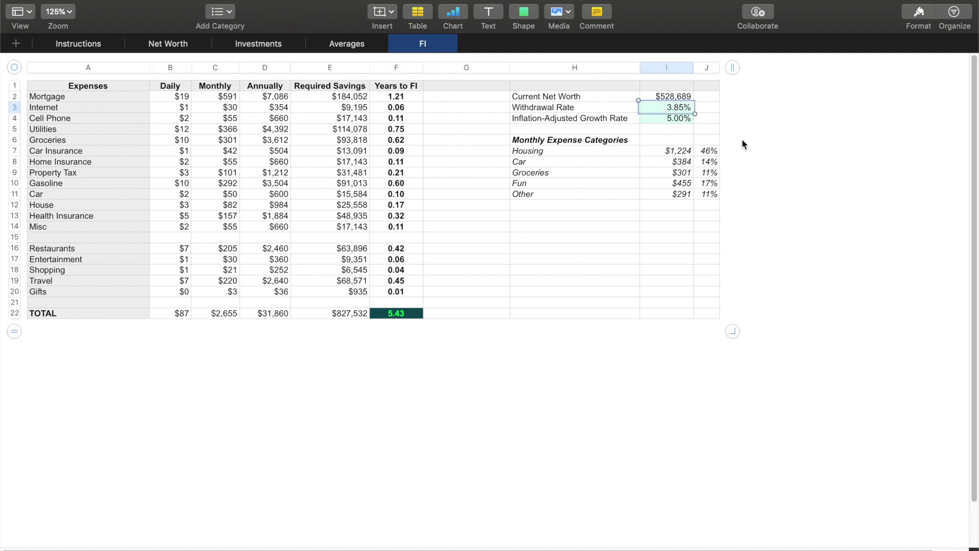
key(Down)
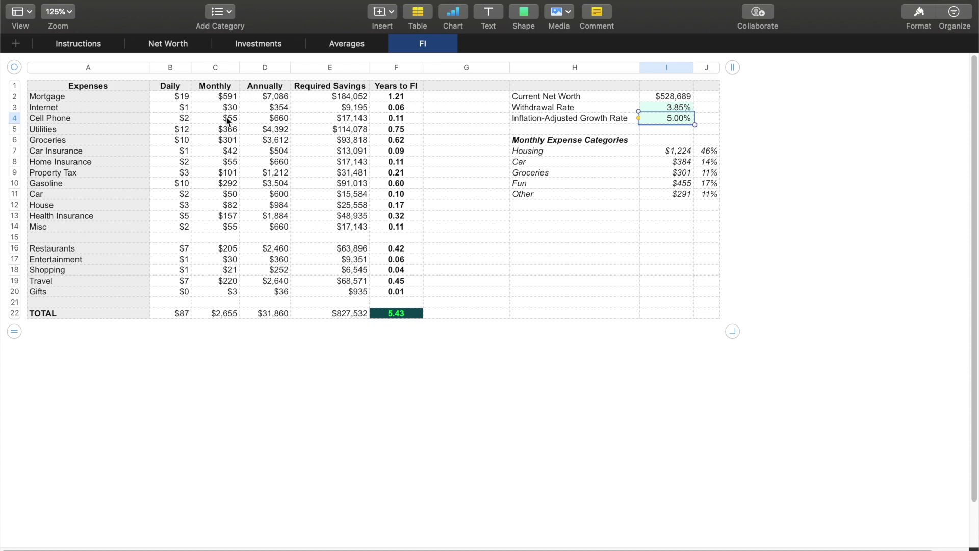
Examine the Monthly expense amounts from Mortgage down to Groceries on the FI sheet
click(220, 100)
key(Down)
key(Down)
key(Down)
key(Down)
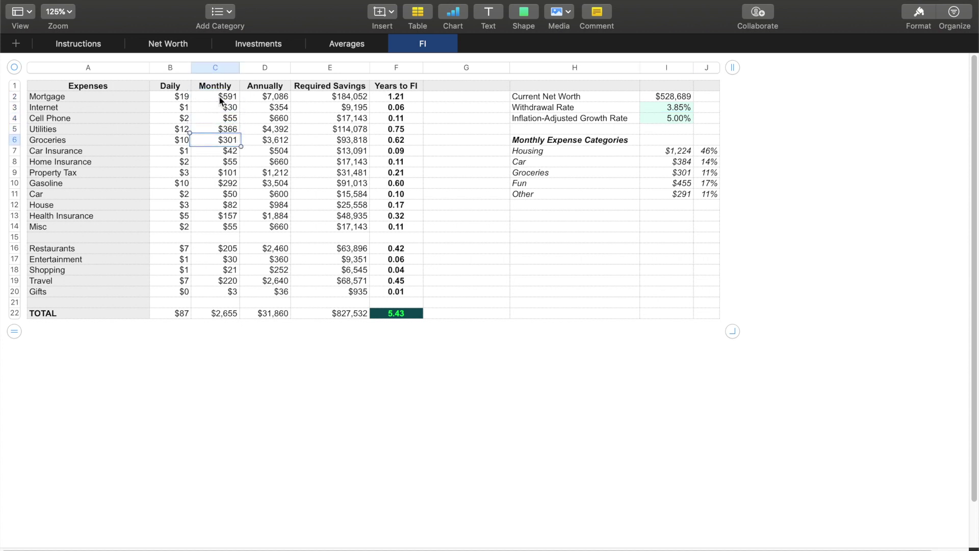
key(Up)
key(Up)
key(Up)
key(Up)
Examine which cells feed the Mortgage row's Annually and Required Savings formulas
key(Right)
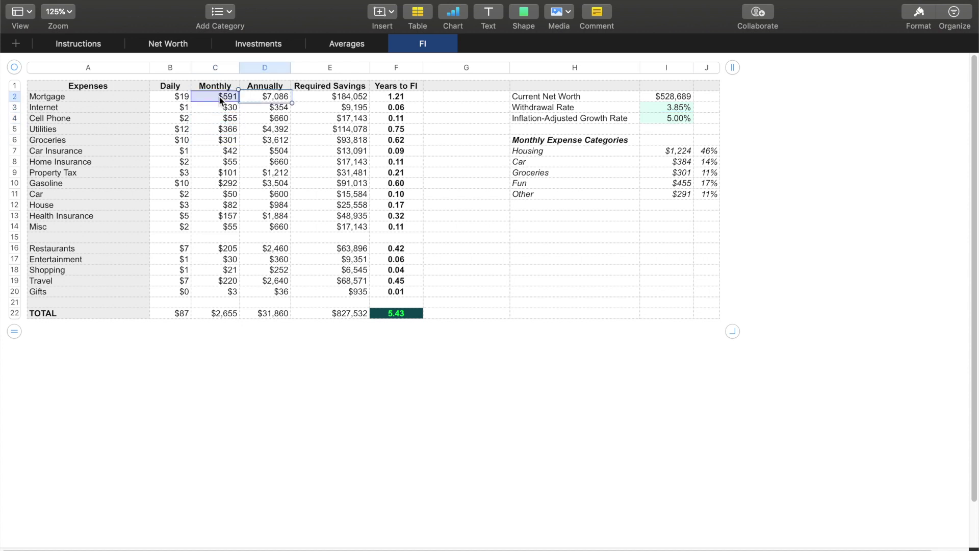
key(Right)
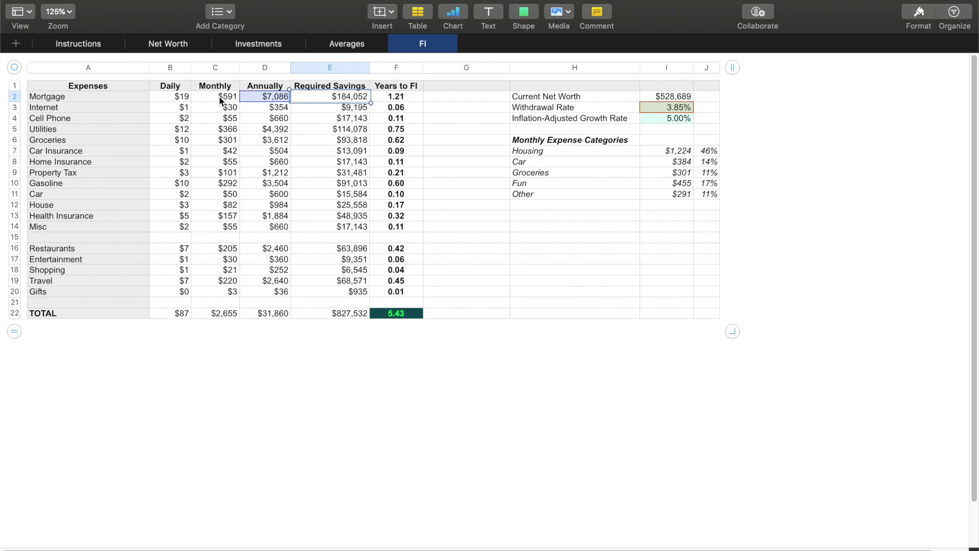
key(Left)
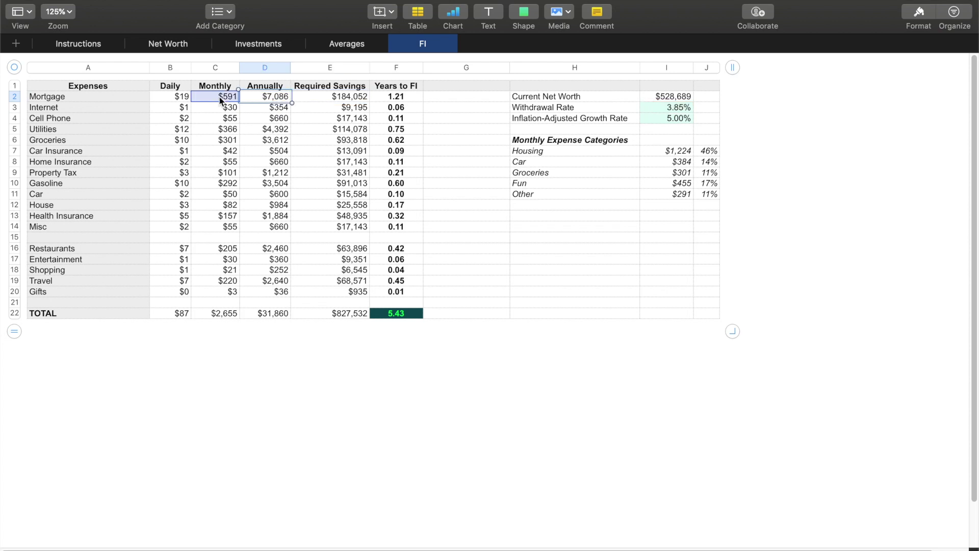
key(Right)
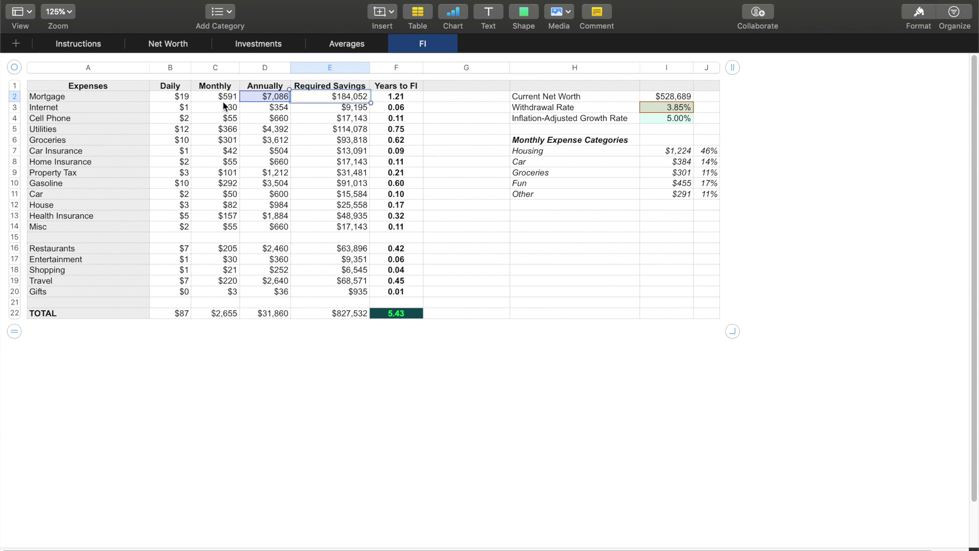
key(Left)
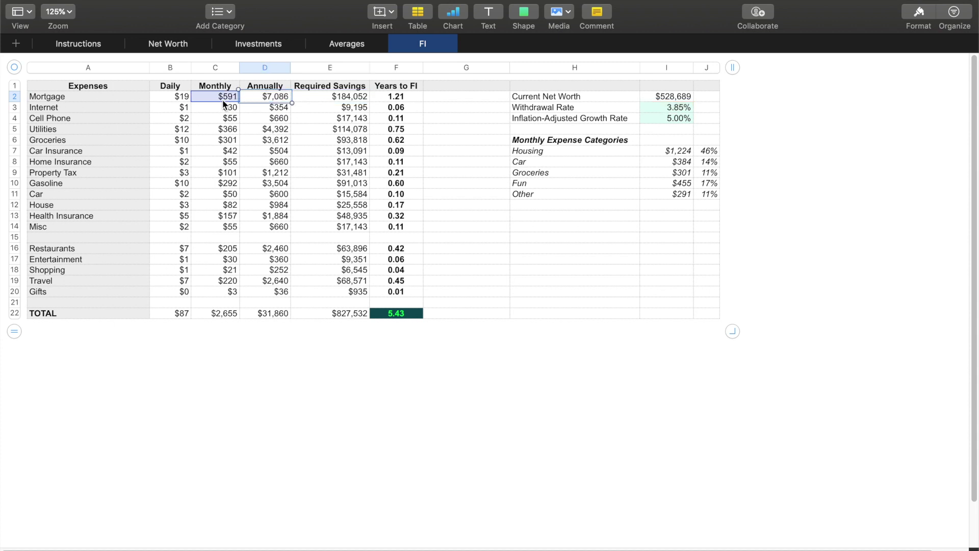
key(Right)
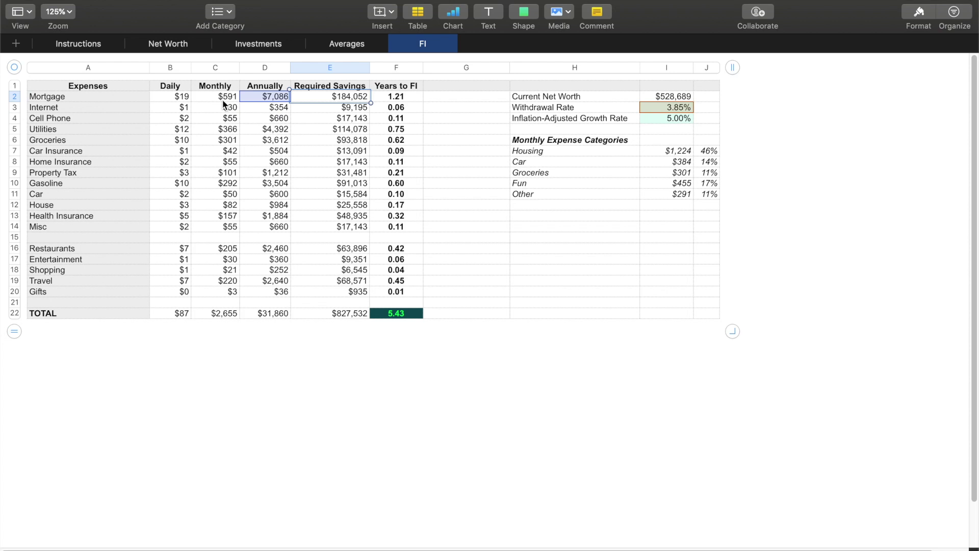
Examine how the Mortgage row's Years to FI and Required Savings formulas relate to the totals and the Withdrawal Rate
key(Right)
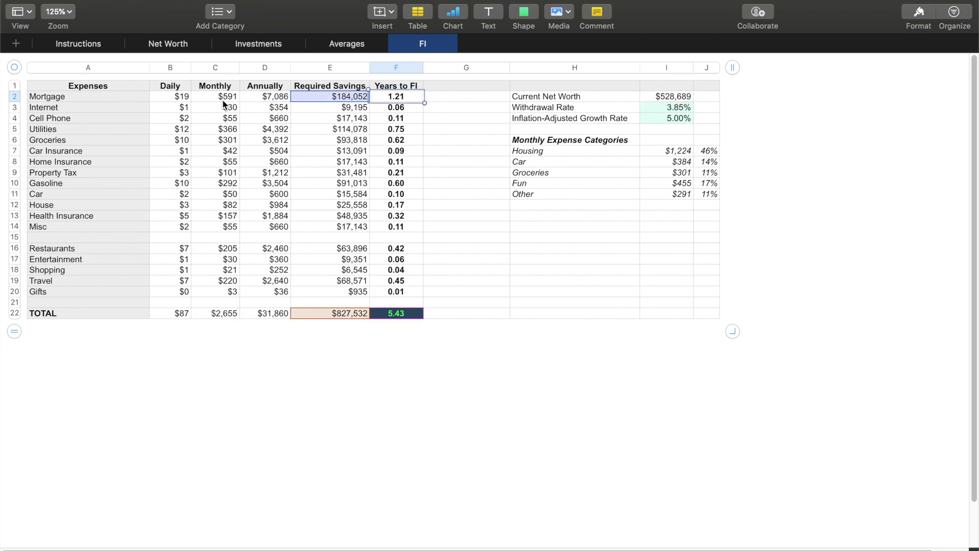
click(679, 108)
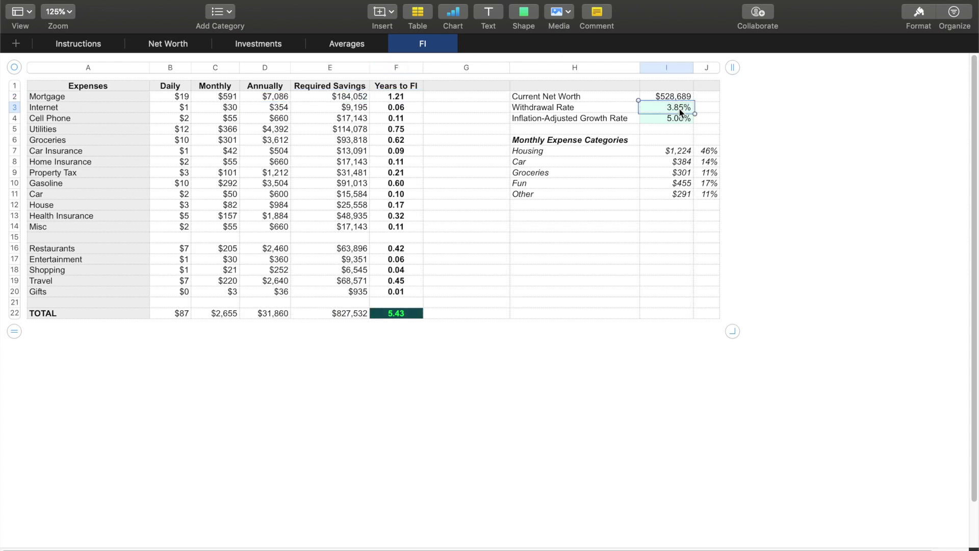
click(340, 98)
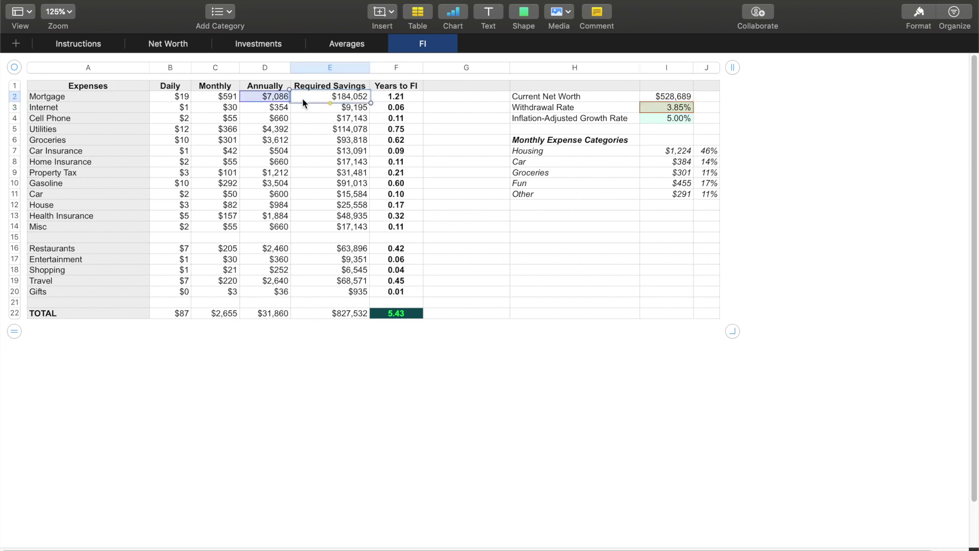
Examine which cells feed the Annually, Required Savings and Years to FI formulas in the rows from Cell Phone to Groceries
click(227, 101)
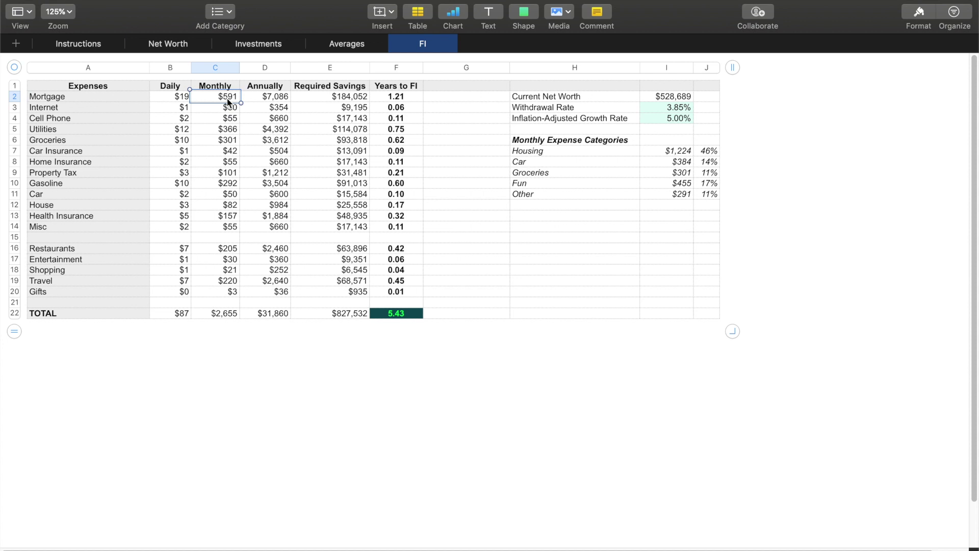
key(Down)
key(Down)
key(Right)
key(Right)
key(Right)
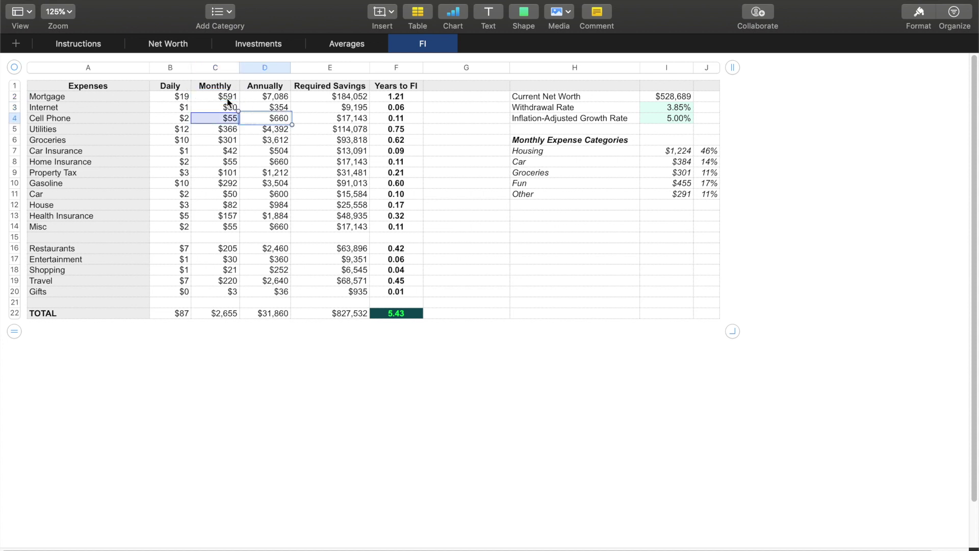
key(Down)
key(Down)
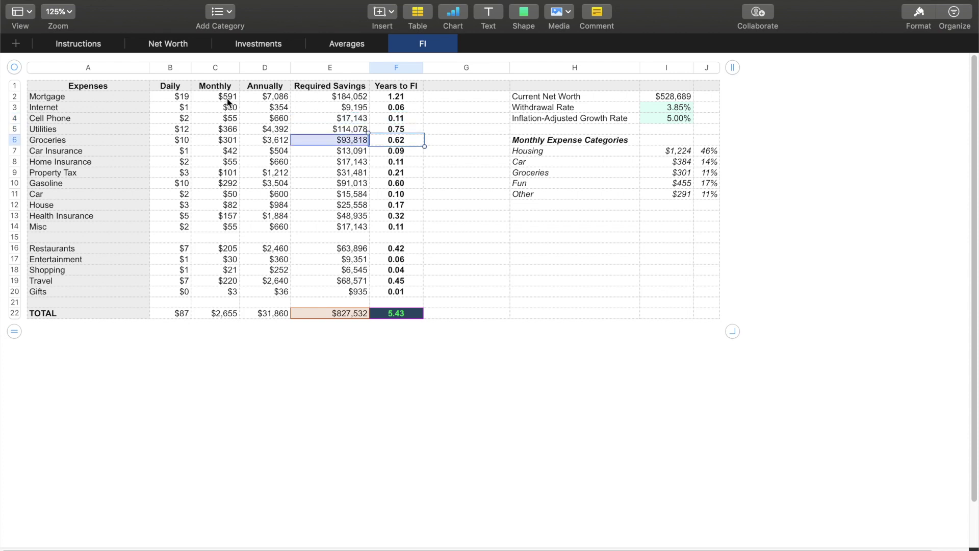
key(Up)
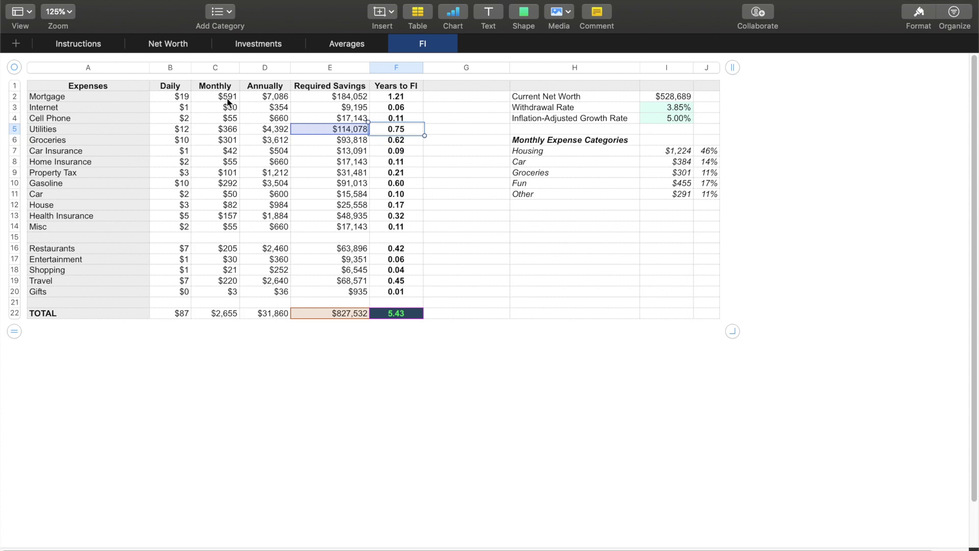
Examine the Annually formulas for the expense rows from Utilities down to Gifts
key(Left)
key(Left)
key(Down)
key(Down)
key(Down)
key(Down)
key(Down)
key(Down)
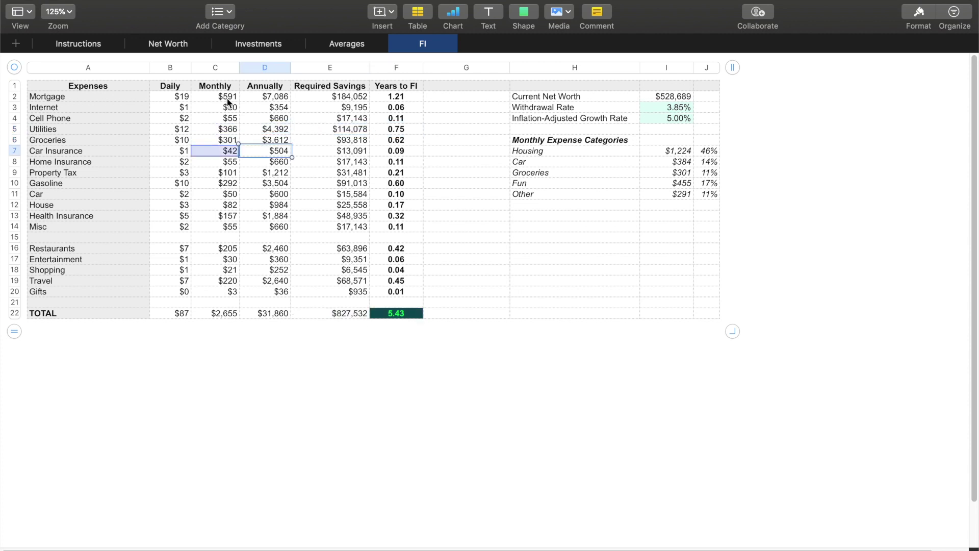
key(Down)
key(Down)
key(Down)
key(Down)
key(Down)
key(Down)
key(Down)
key(Down)
key(Down)
key(Down)
key(Down)
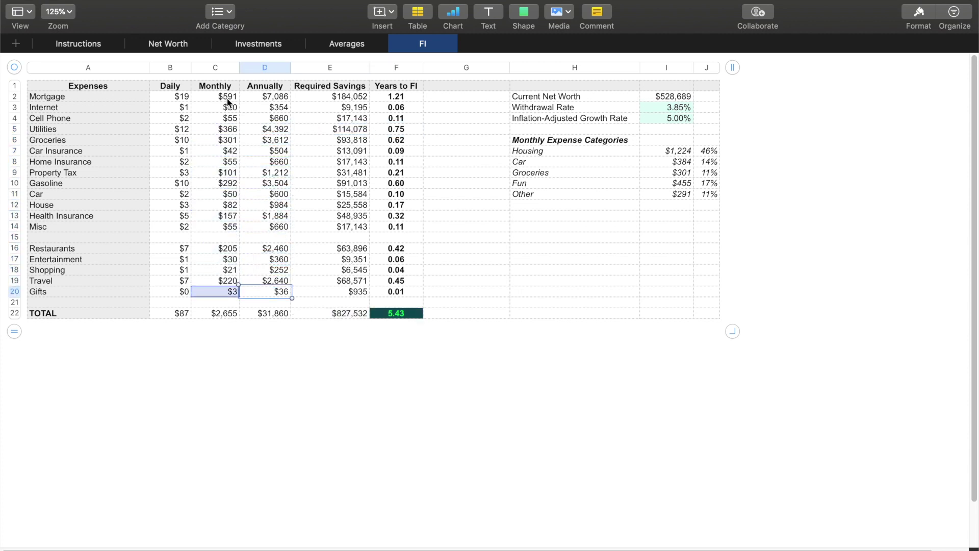
Examine which cells feed the Years to FI formulas for the TOTAL, Travel and Gasoline rows
key(Right)
key(Right)
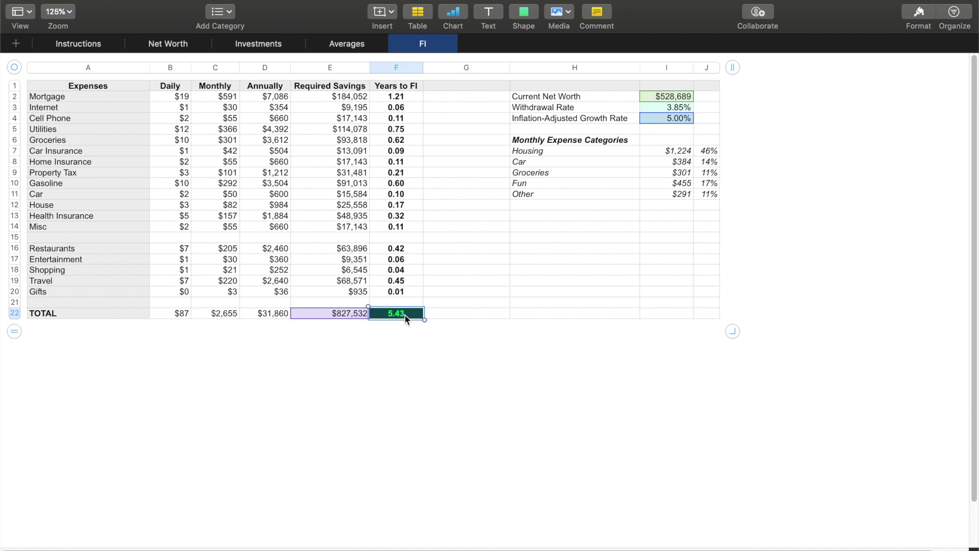
click(405, 286)
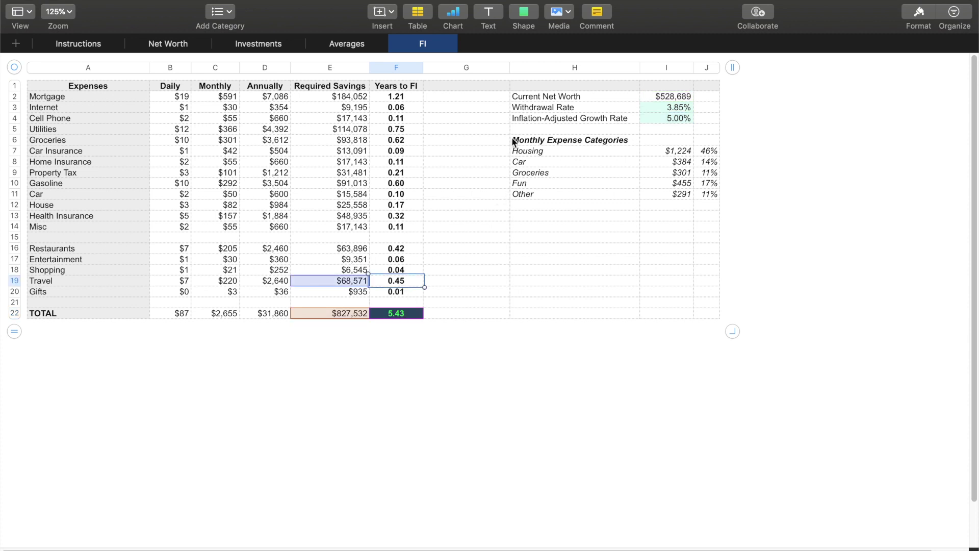
click(386, 185)
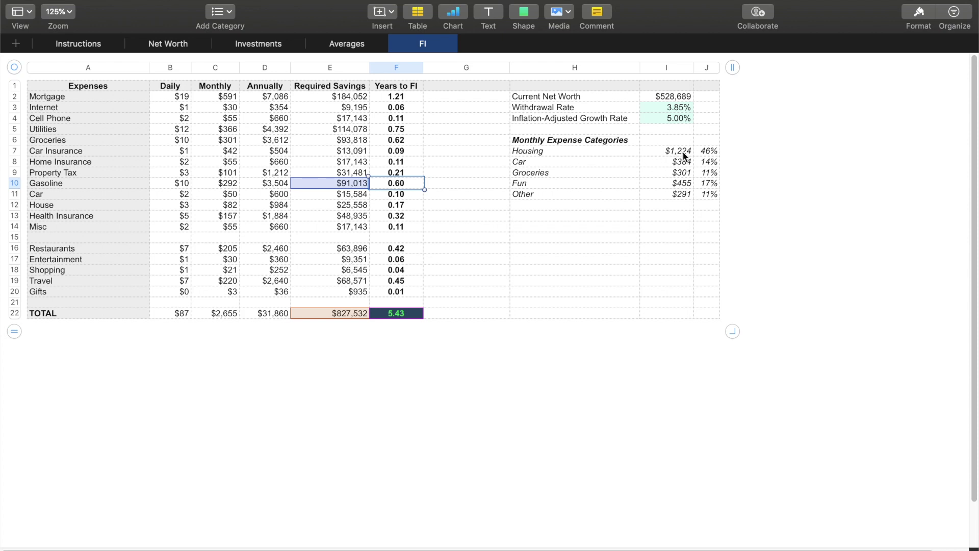
Examine the Monthly Expense Categories from Housing to Other and which Monthly expenses feed the Housing and Car amounts
click(556, 150)
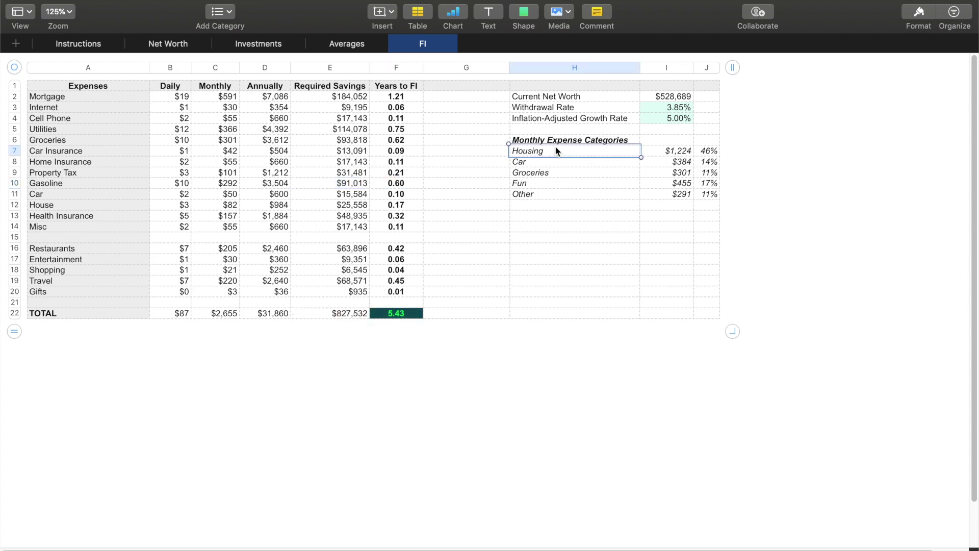
key(Down)
key(Down)
key(Down)
key(Down)
key(Up)
key(Up)
key(Up)
key(Up)
key(Down)
key(Up)
key(Down)
key(Up)
key(Right)
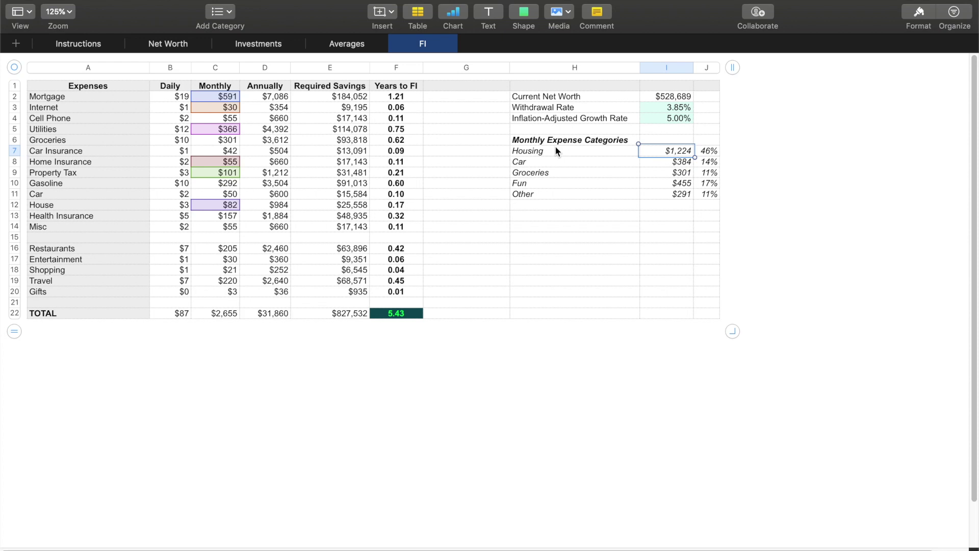
key(Down)
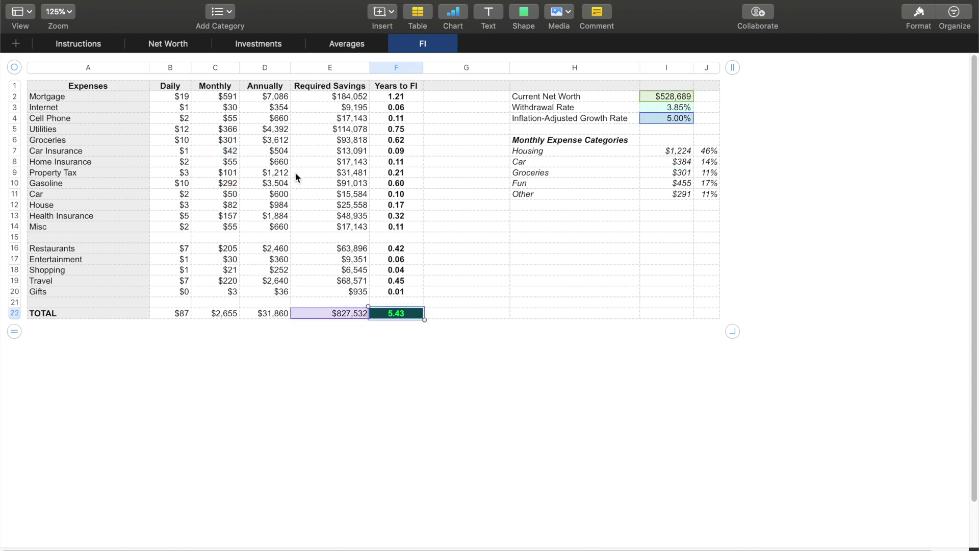
Compare the Years to FI formulas of the Gasoline and Entertainment rows with the one in the TOTAL row
click(397, 183)
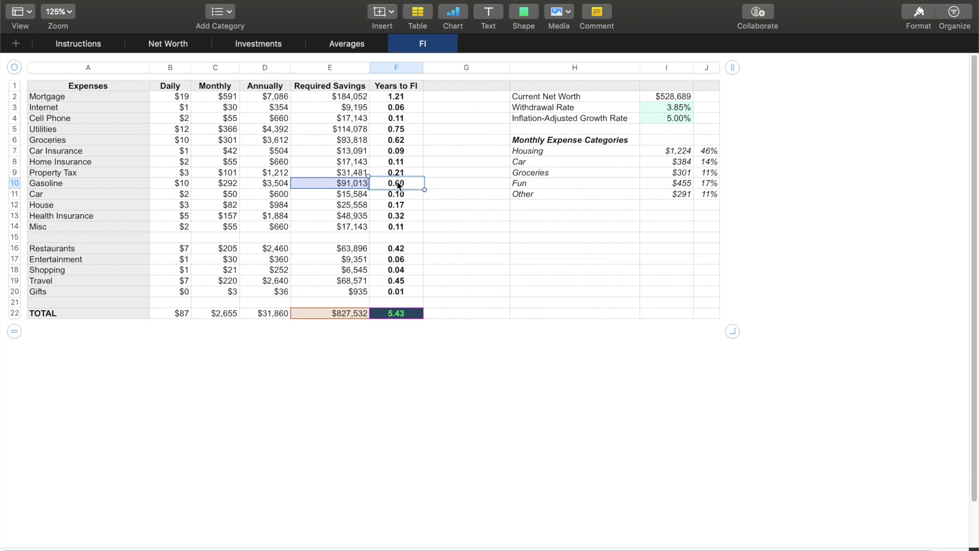
click(400, 260)
click(405, 315)
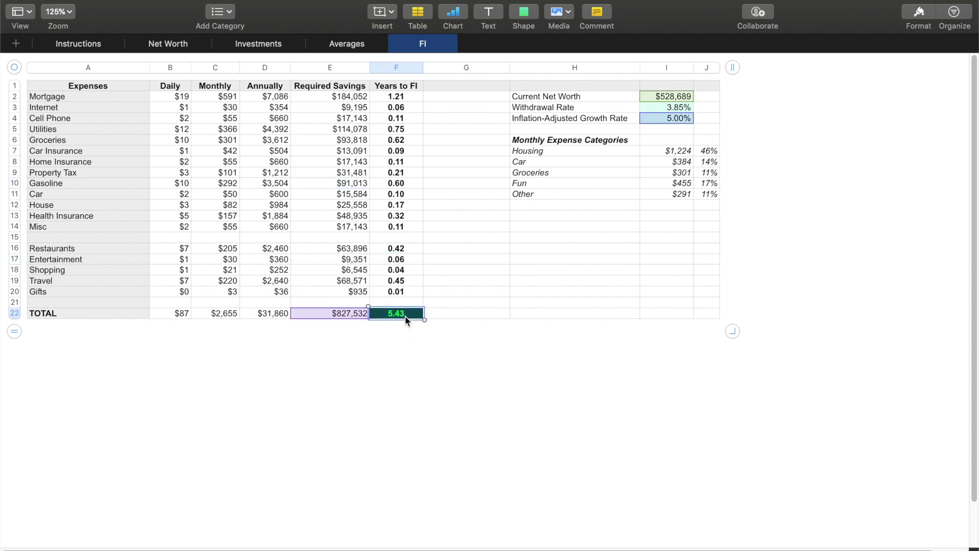